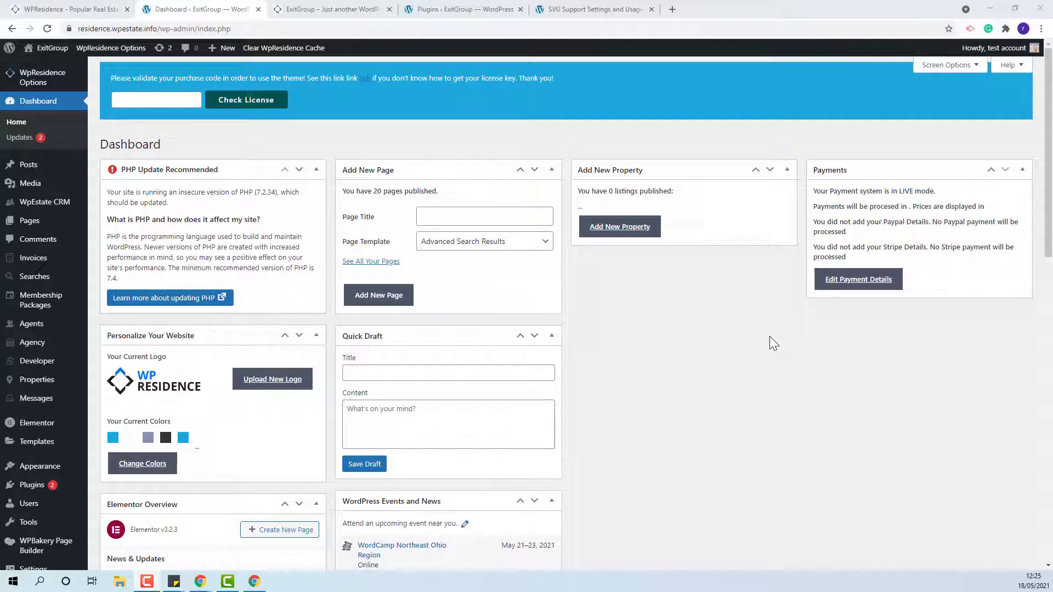
# Enter the theme's purchase code in the license field and validate it.
pyautogui.click(137, 100)
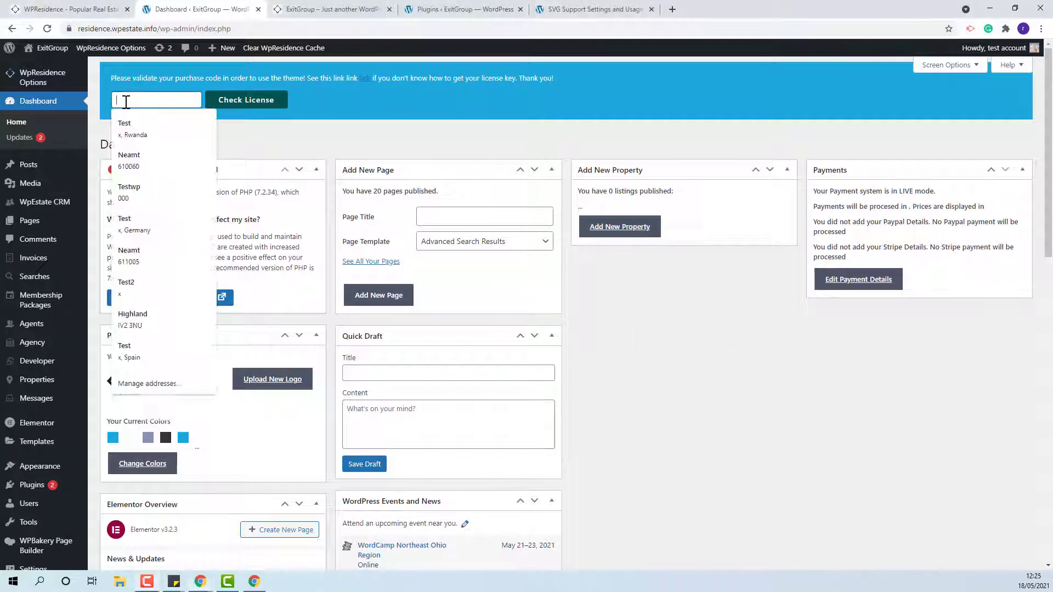
pyautogui.click(247, 119)
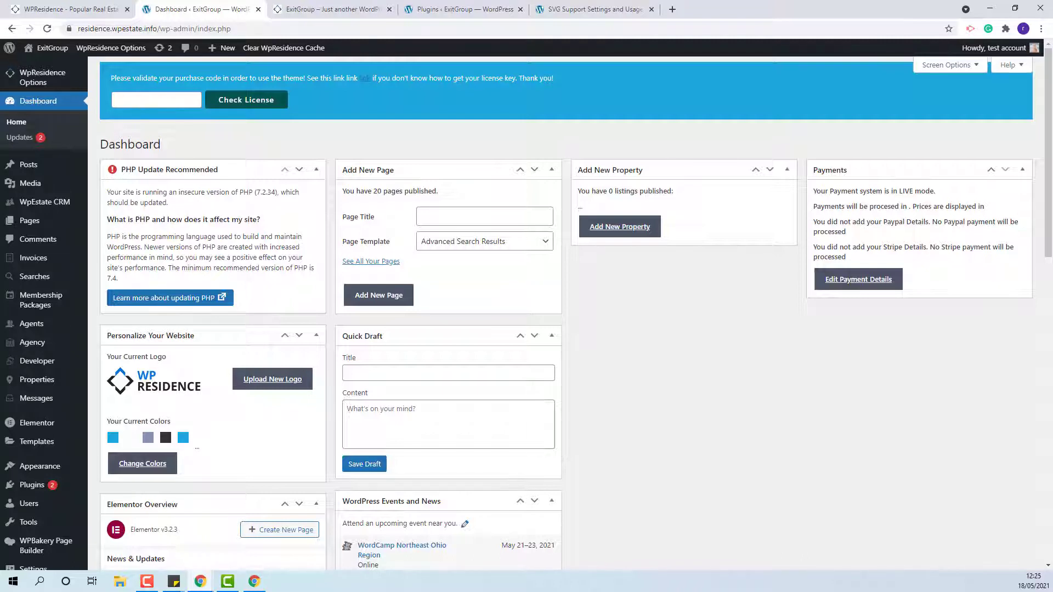
pyautogui.click(163, 106)
pyautogui.hotkey('ctrl', 'v')
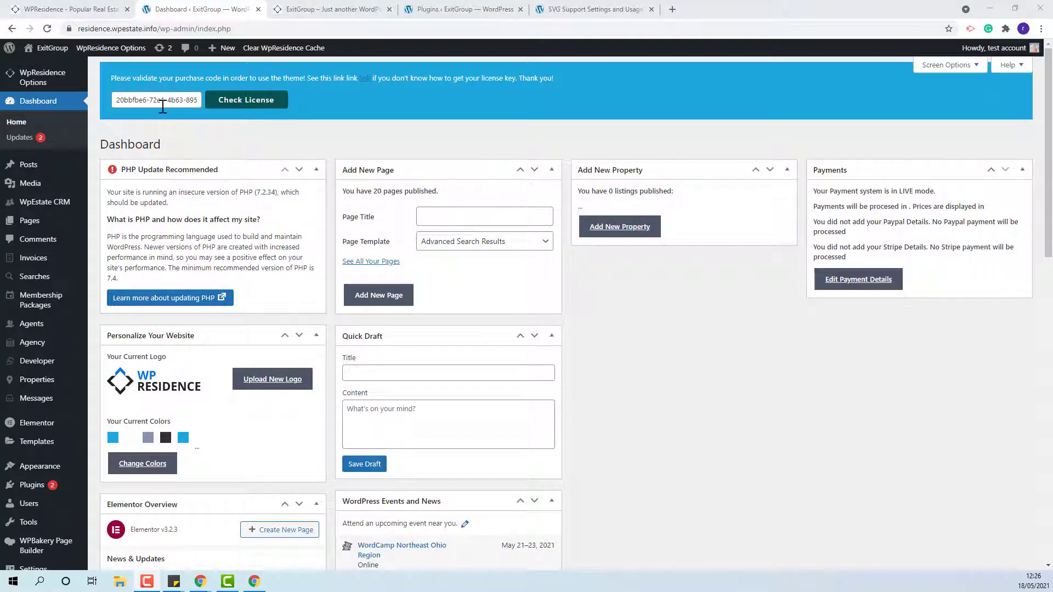
pyautogui.click(237, 104)
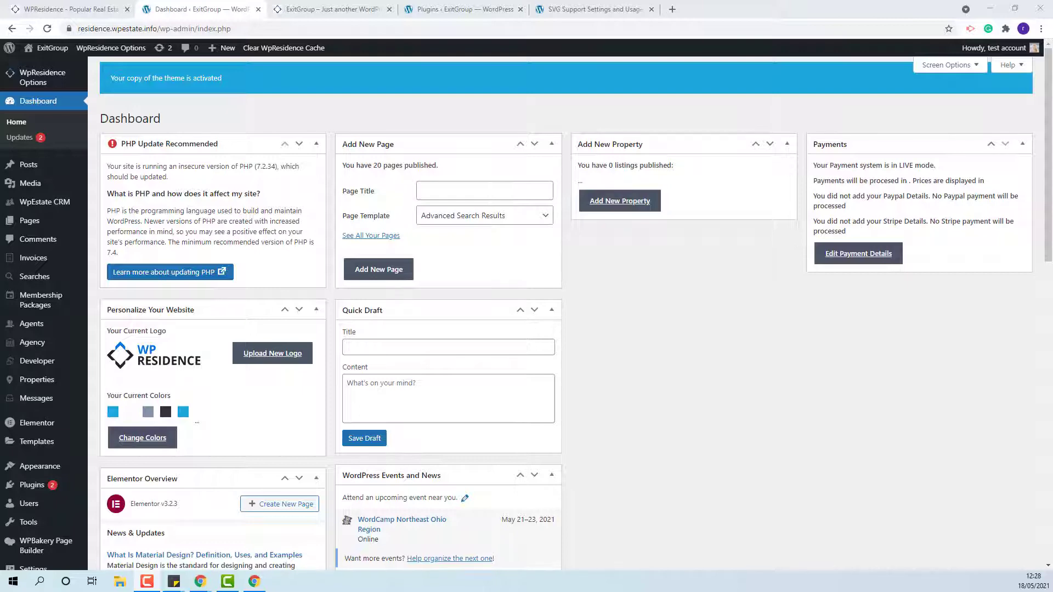
# Restrict SVG uploads to administrators in the SVG Support plugin's settings.
pyautogui.hotkey('ctrl', '4')
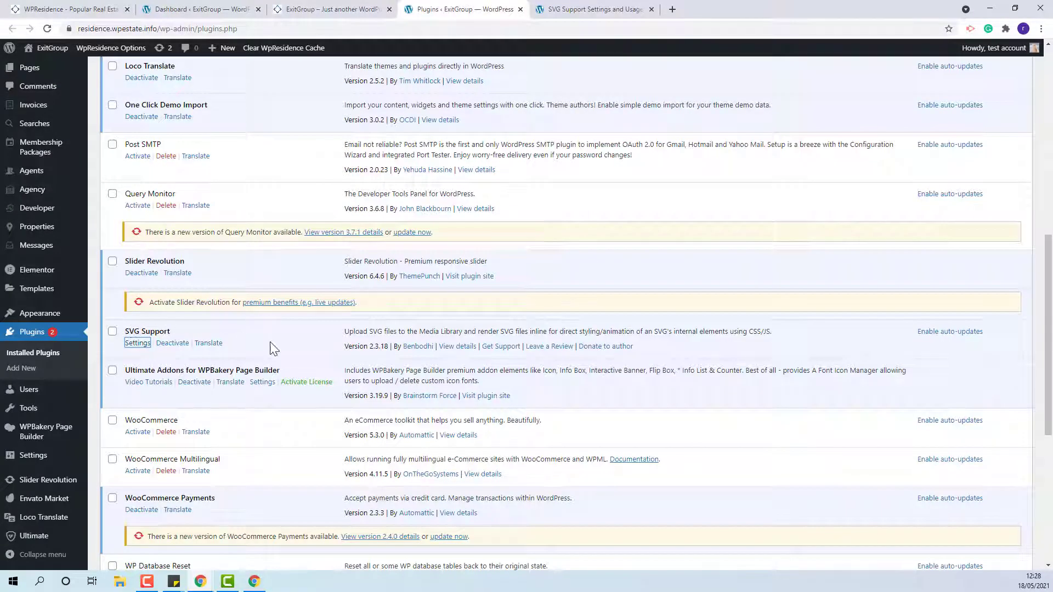
pyautogui.click(606, 18)
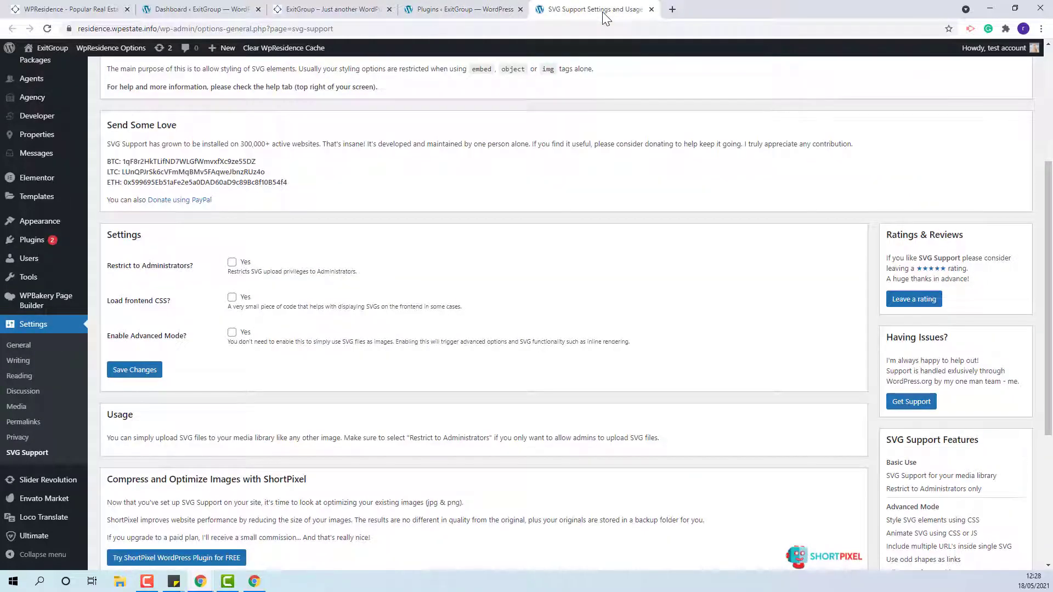
pyautogui.click(232, 262)
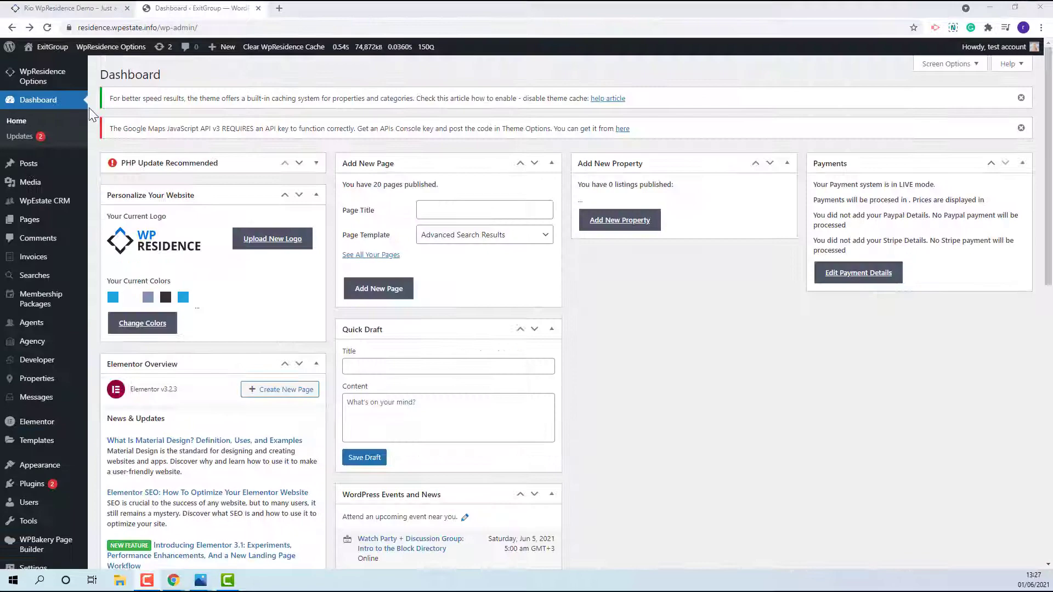
# Import the Rio Demo from the WpResidence demo library, continuing without the recommended WPForms plugin.
pyautogui.moveTo(49, 80)
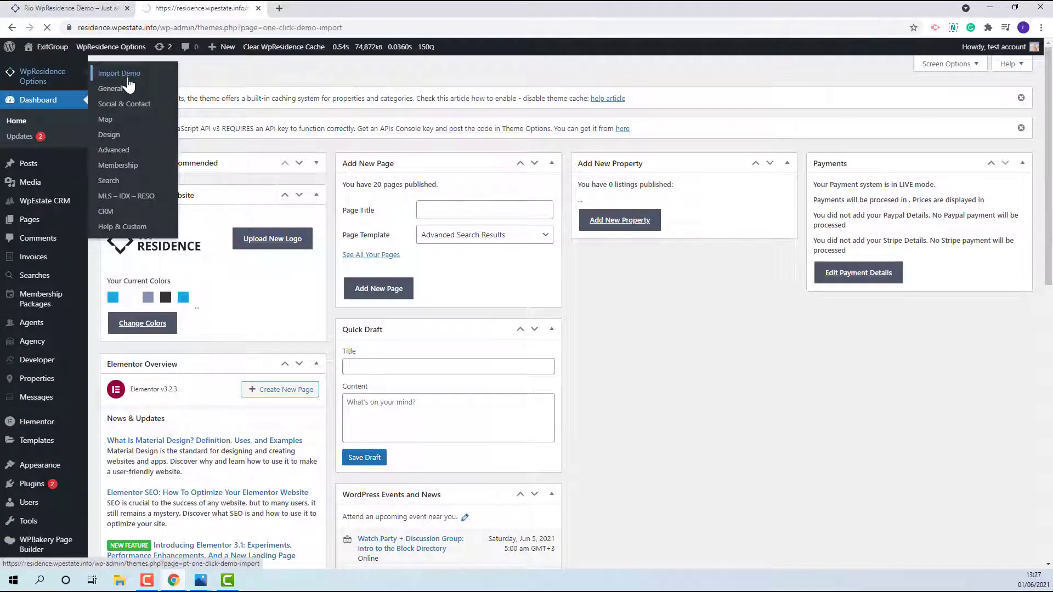
pyautogui.scroll(-2, 769, 306)
pyautogui.scroll(-10, 768, 307)
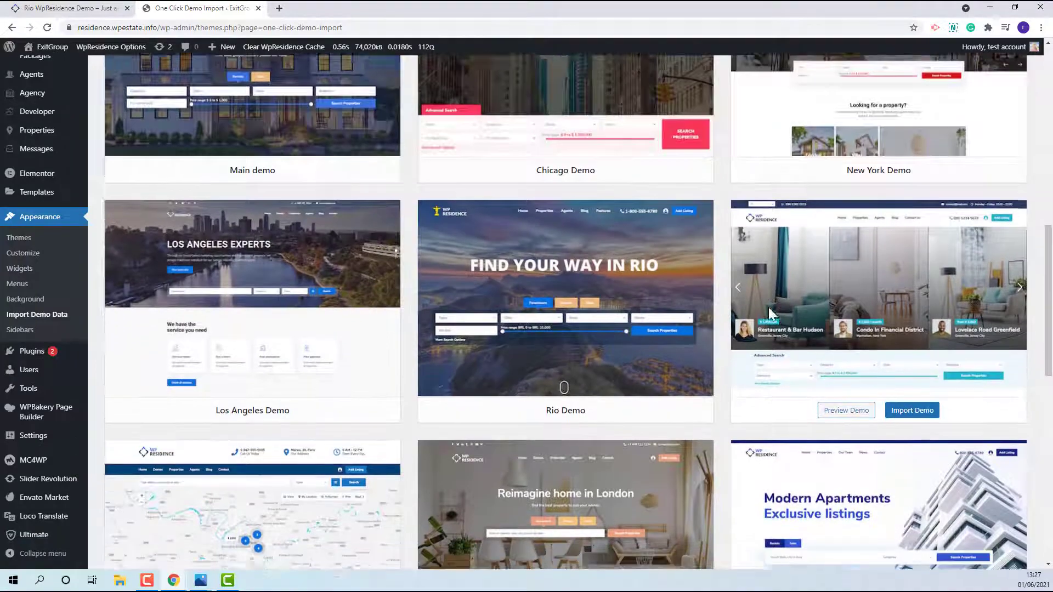
pyautogui.moveTo(601, 240)
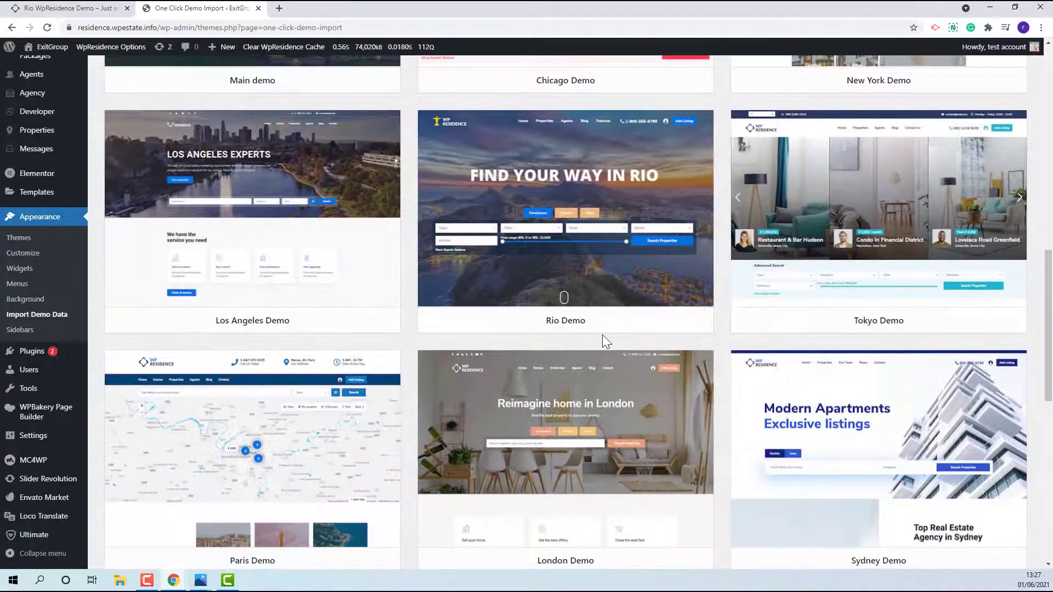
pyautogui.click(603, 324)
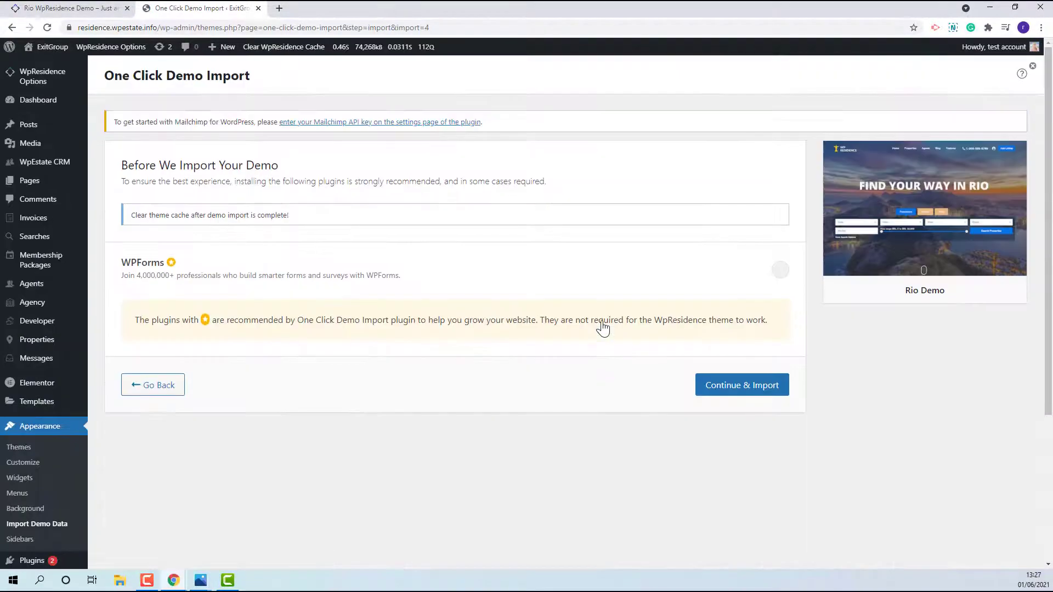
pyautogui.click(757, 384)
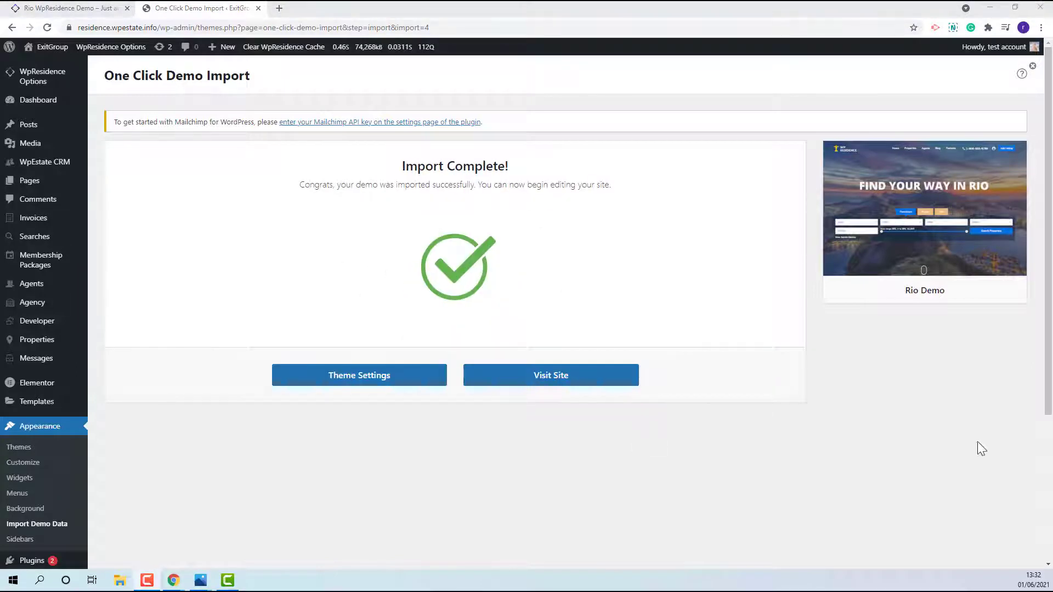
# Visit the site and look through the imported homepage down to the contact form and back up to the Discover Popular Areas section.
pyautogui.click(536, 381)
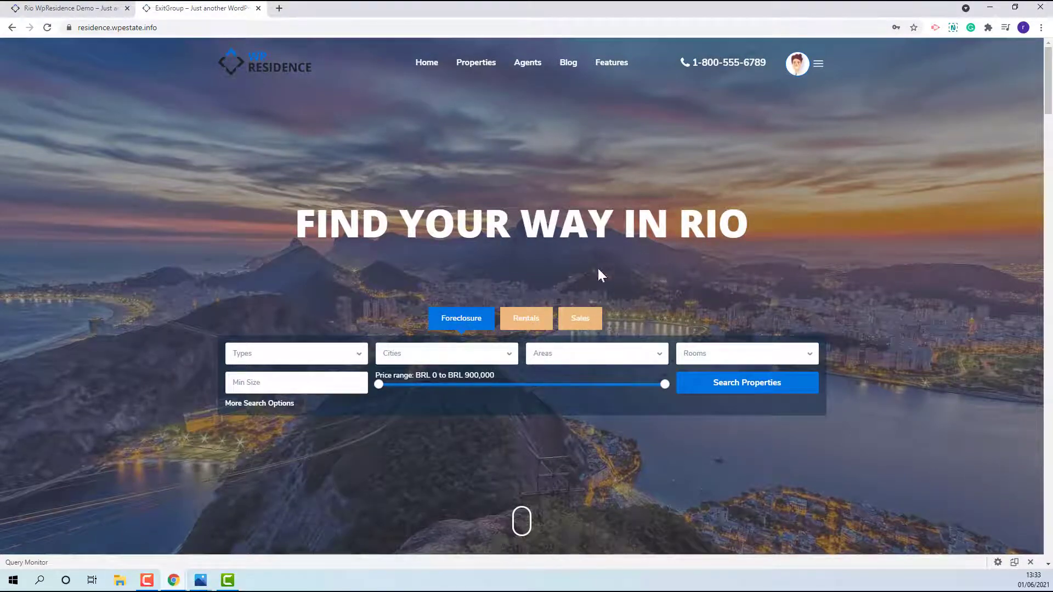
pyautogui.scroll(-3, 859, 268)
pyautogui.scroll(-10, 862, 270)
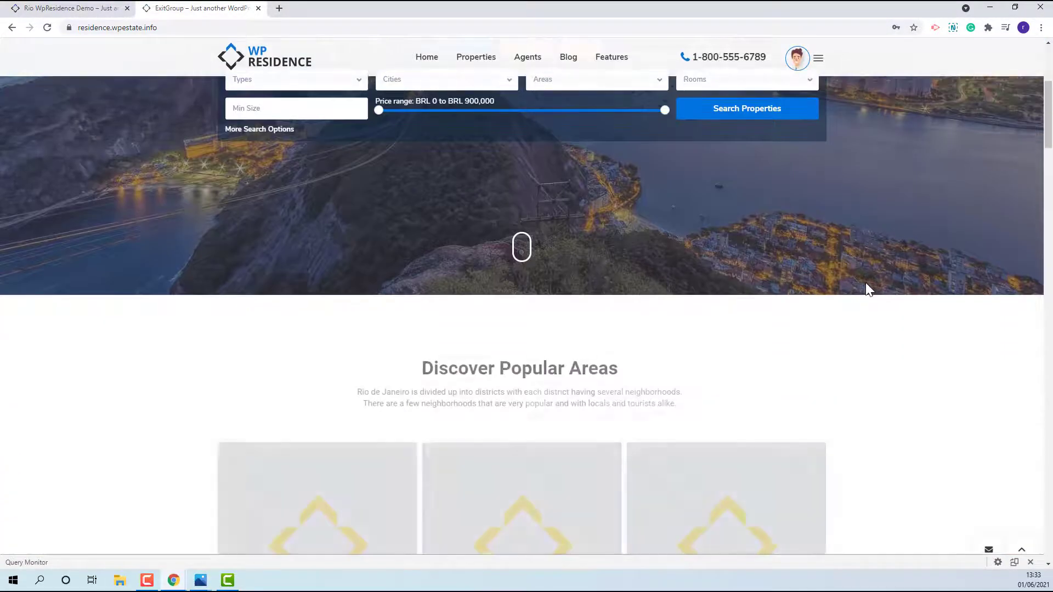
pyautogui.scroll(-15, 871, 291)
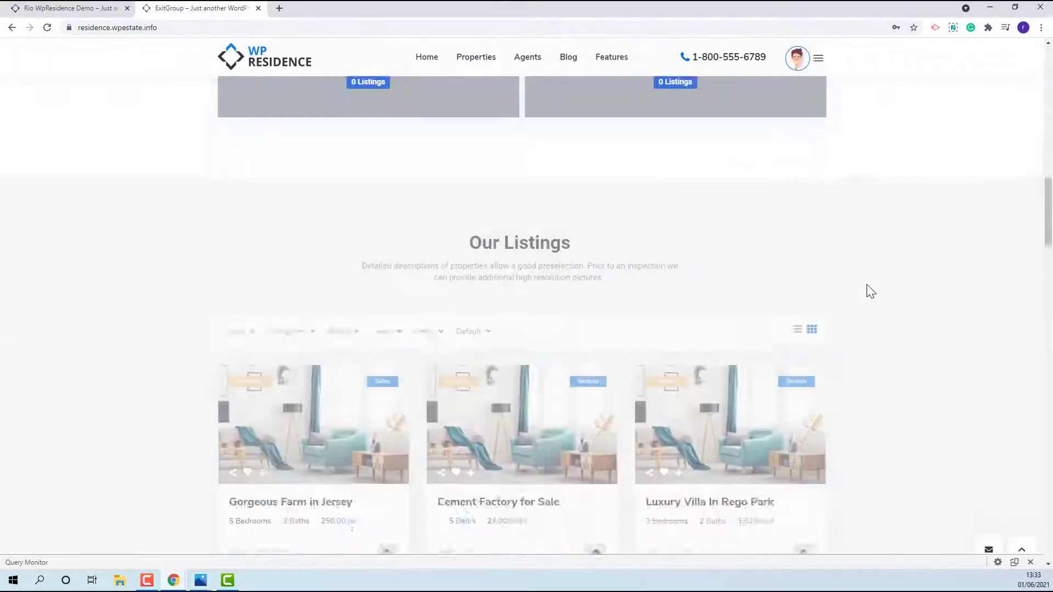
pyautogui.scroll(-9, 872, 294)
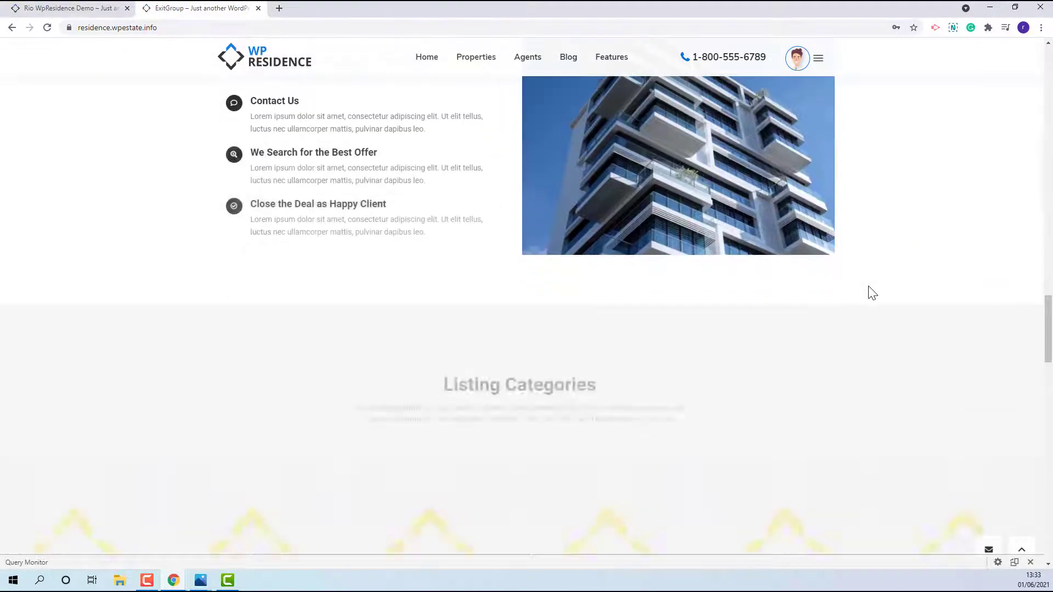
pyautogui.scroll(-12, 873, 293)
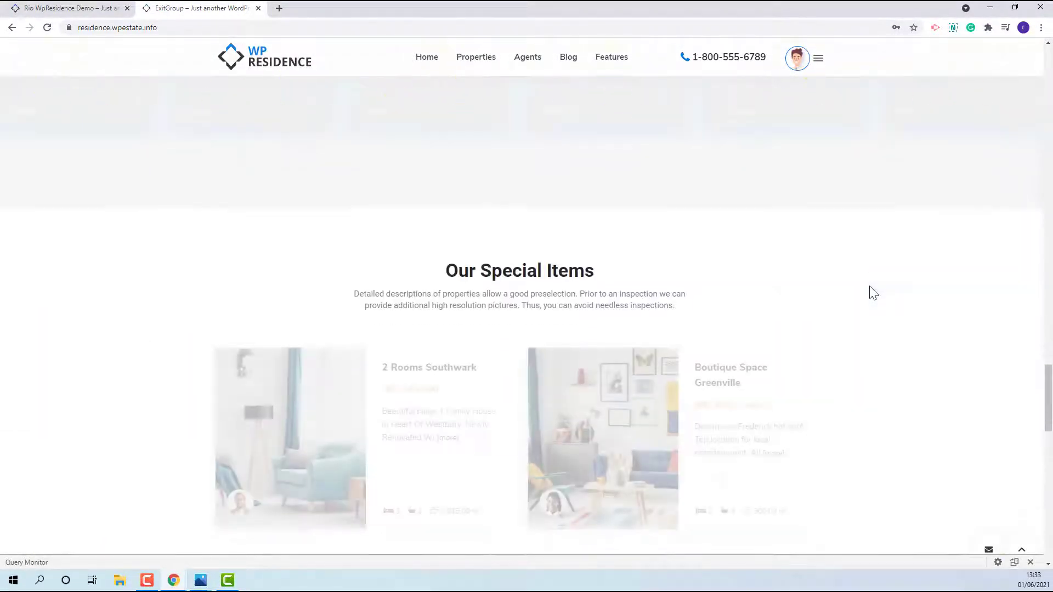
pyautogui.scroll(-1, 874, 293)
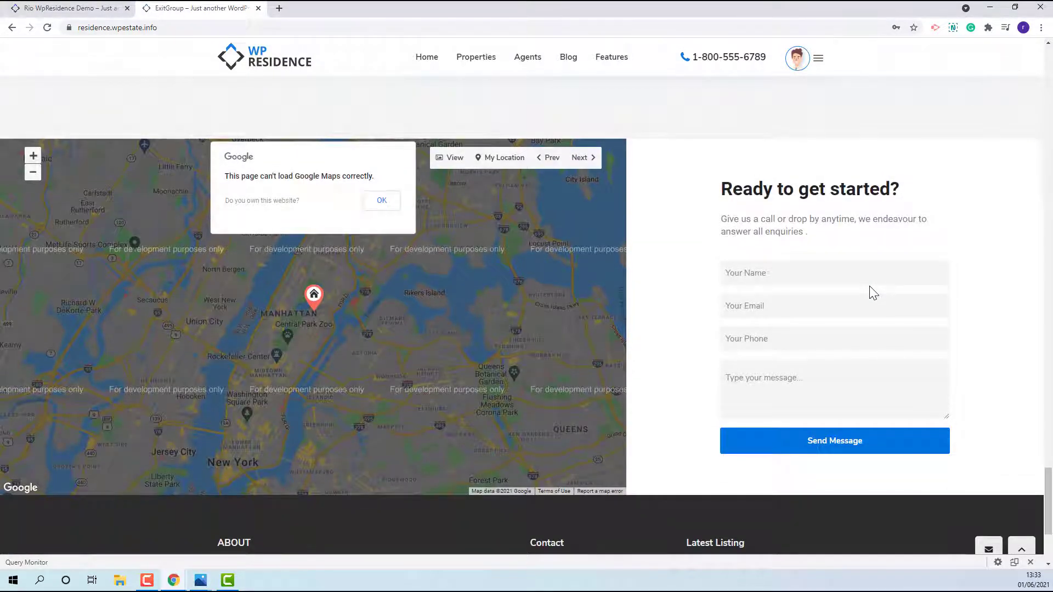
pyautogui.scroll(2, 874, 294)
pyautogui.scroll(3, 874, 293)
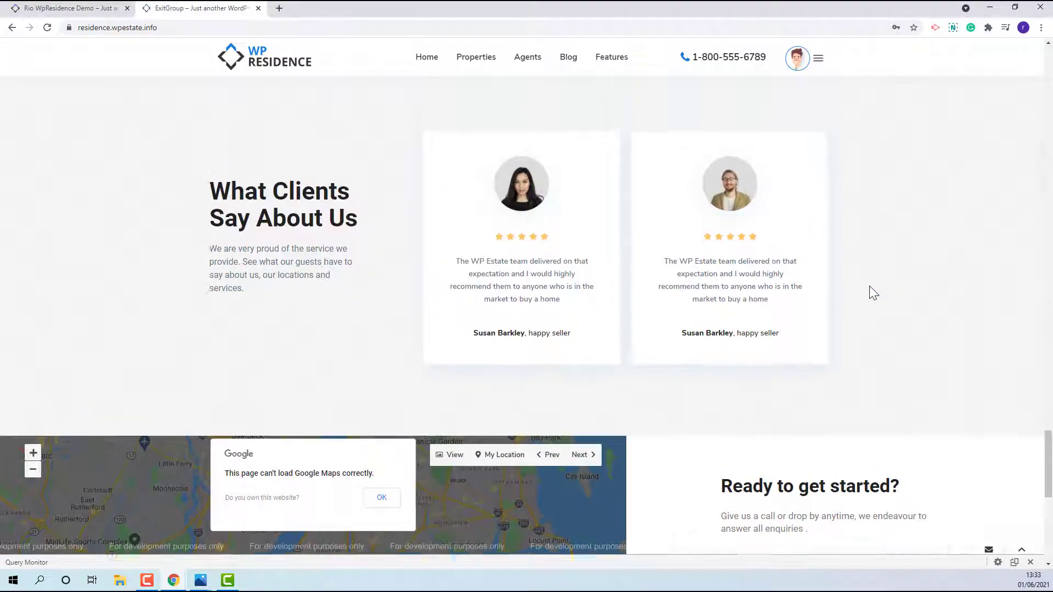
pyautogui.scroll(4, 870, 287)
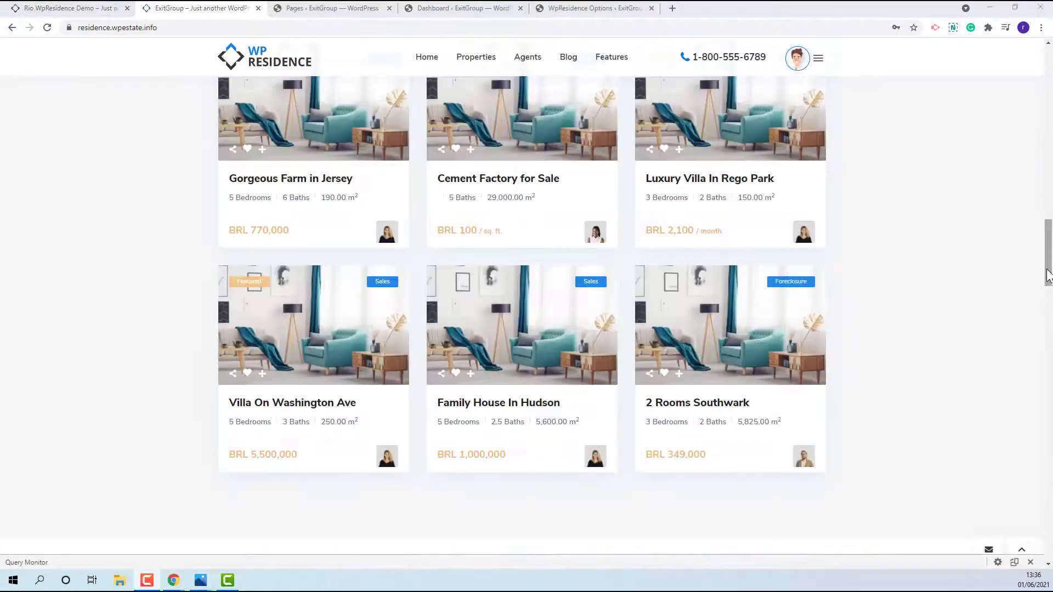
pyautogui.moveTo(1049, 274); pyautogui.dragTo(1049, 168)
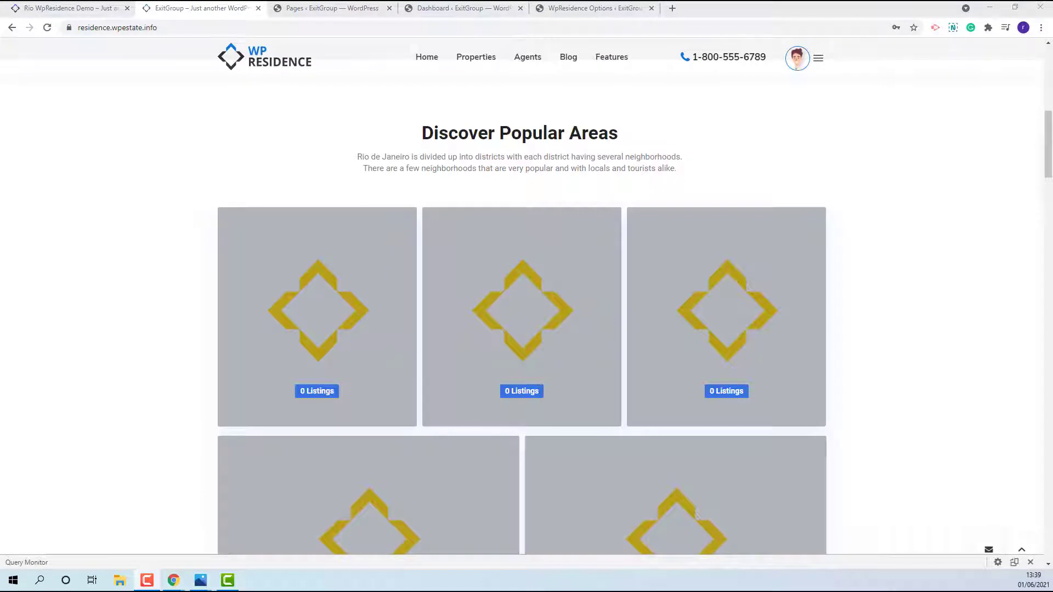
# Open the Homepage that serves as the front page for editing with Elementor from the site's page list.
pyautogui.click(316, 13)
pyautogui.moveTo(127, 283)
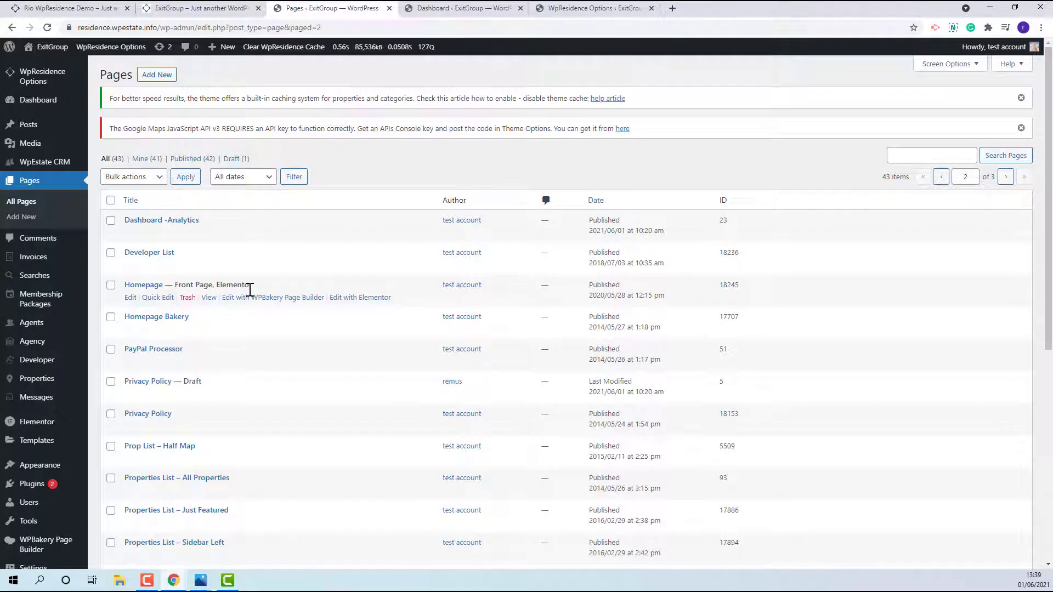
pyautogui.click(362, 301)
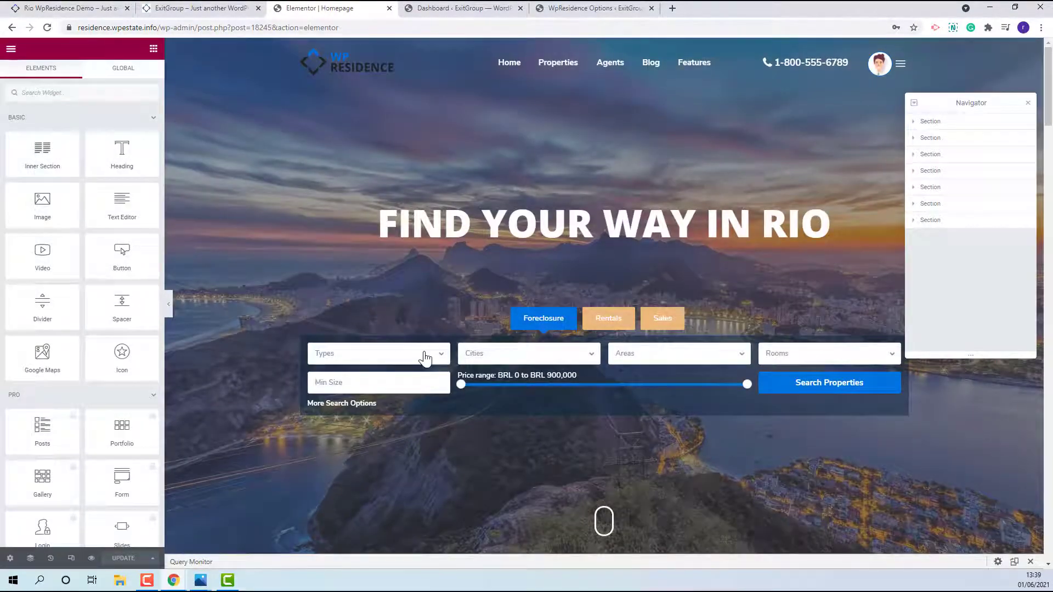
# Assign the Apartments category to the first tile in the Discover Popular Areas section.
pyautogui.scroll(-4, 702, 302)
pyautogui.scroll(-5, 704, 309)
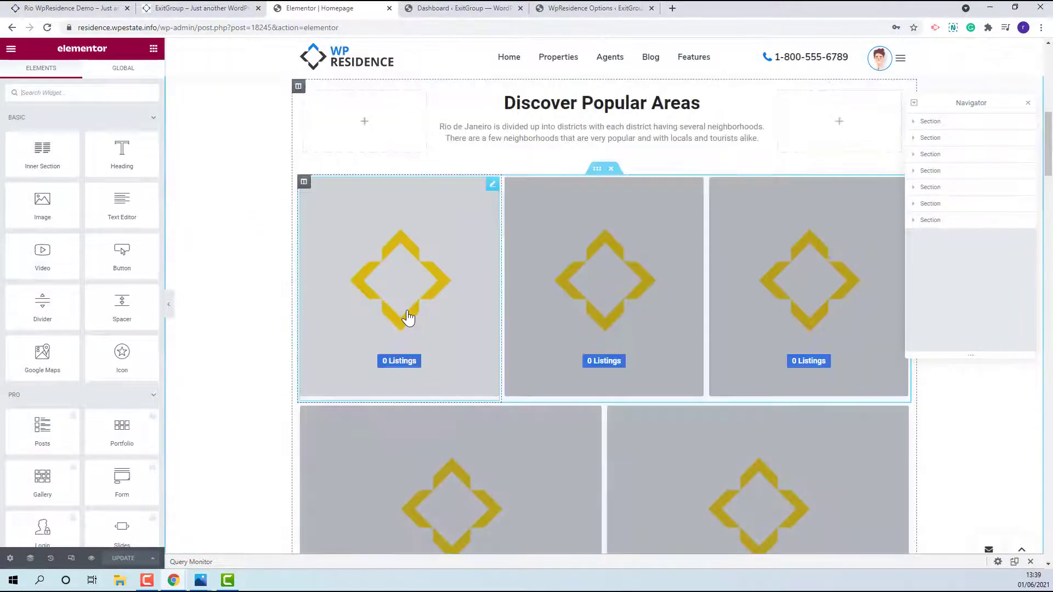
pyautogui.click(409, 318)
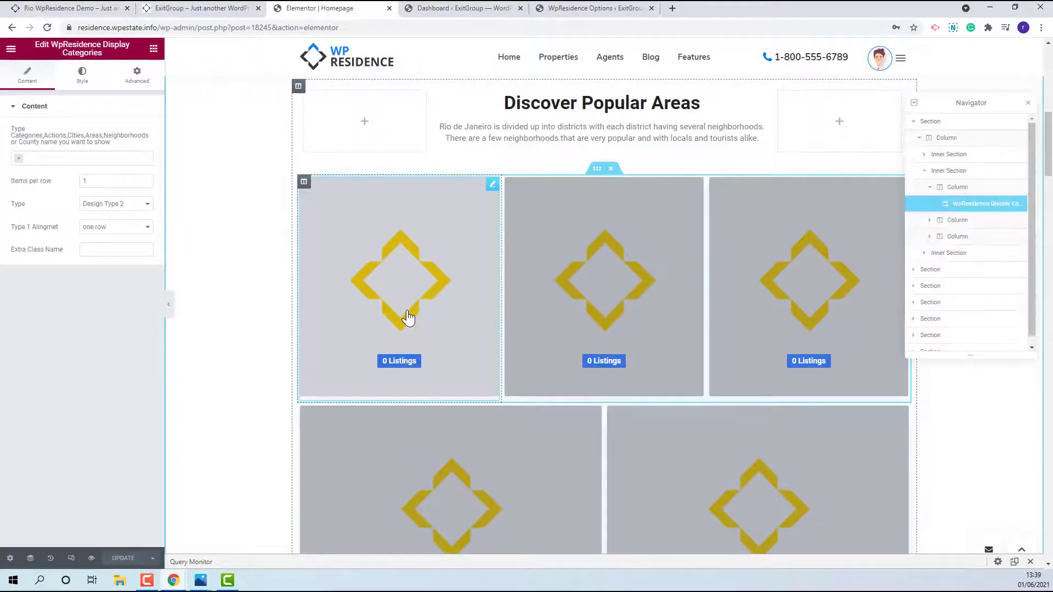
pyautogui.click(22, 159)
pyautogui.click(33, 174)
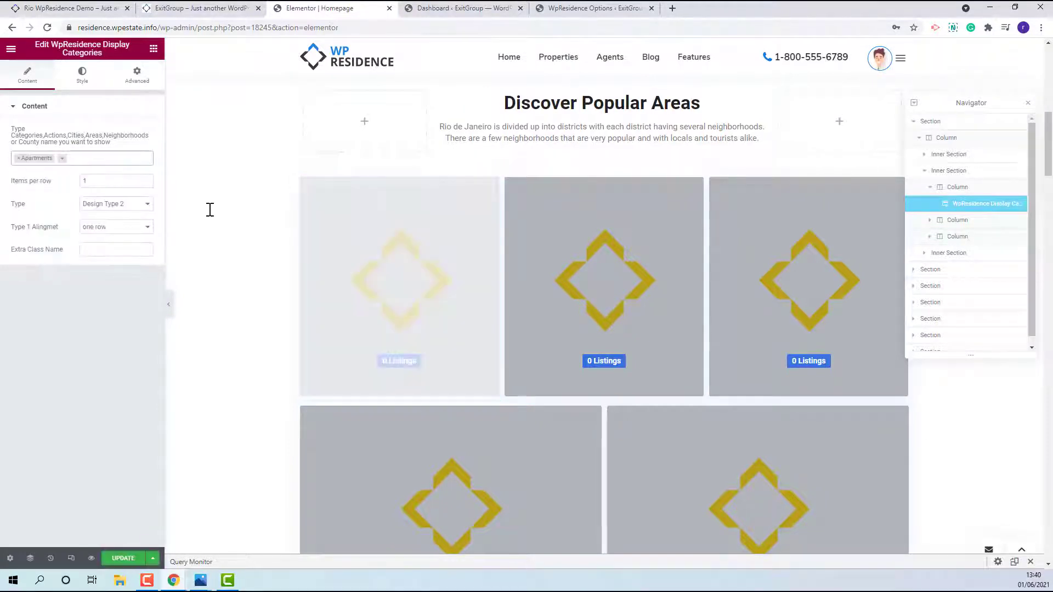
# Assign Bayonne to the second tile in the upper row of the Discover Popular Areas section.
pyautogui.click(620, 316)
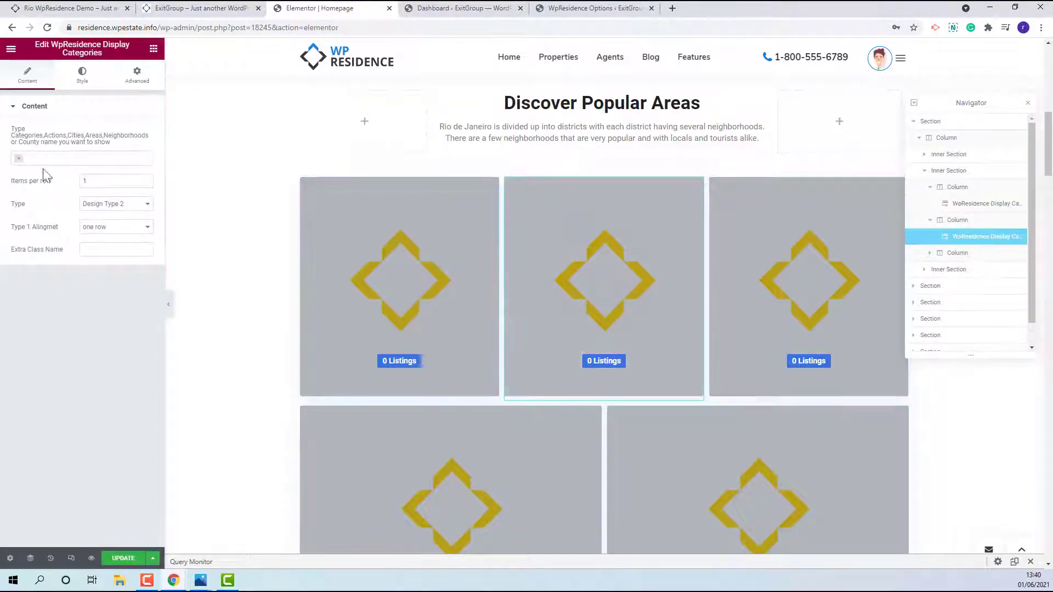
pyautogui.click(21, 159)
pyautogui.click(44, 185)
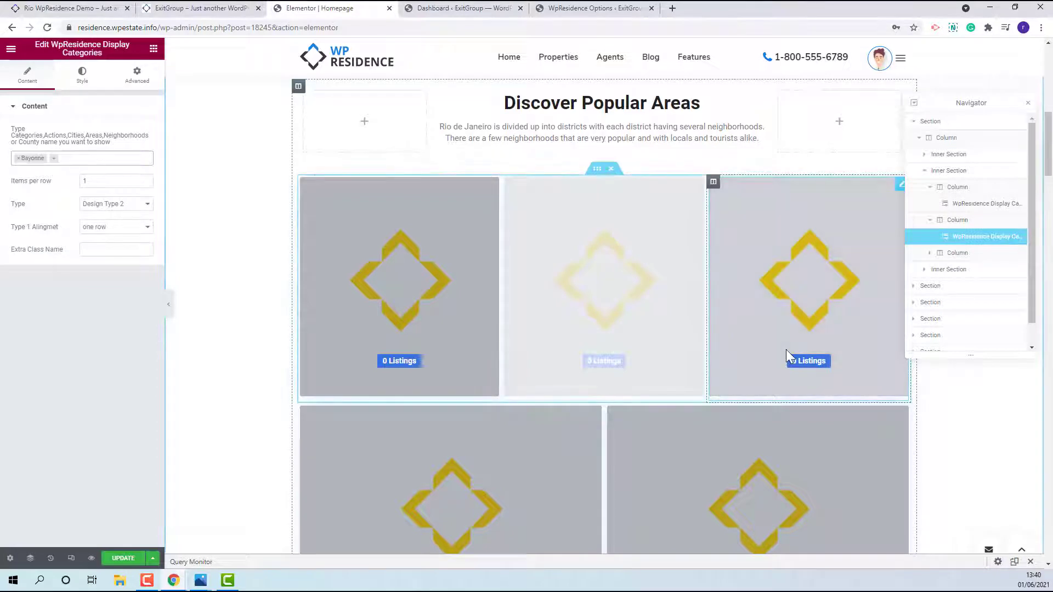
# Assign terms to the remaining Discover Popular Areas tiles, choosing Bayonne for the second tile of the lower row, and update the page.
pyautogui.click(786, 352)
pyautogui.click(463, 536)
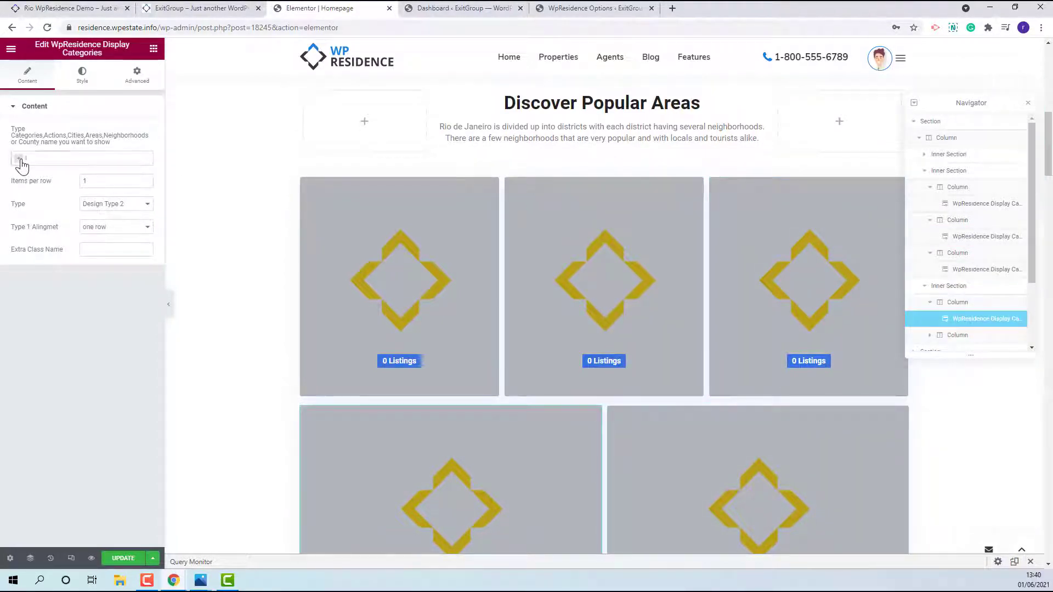
pyautogui.click(22, 159)
pyautogui.scroll(-2, 24, 203)
pyautogui.click(26, 185)
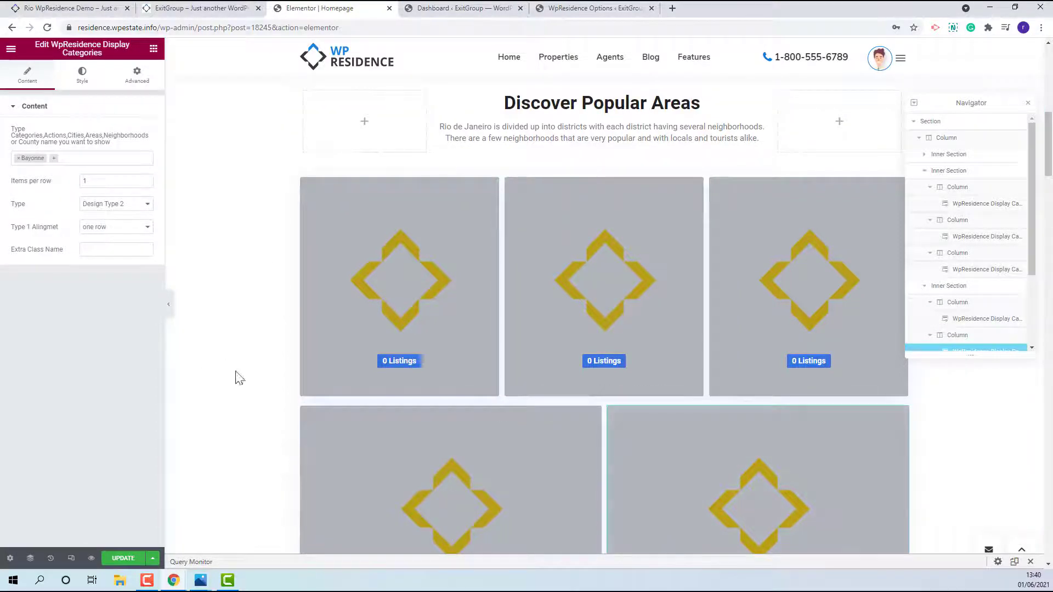
pyautogui.click(123, 559)
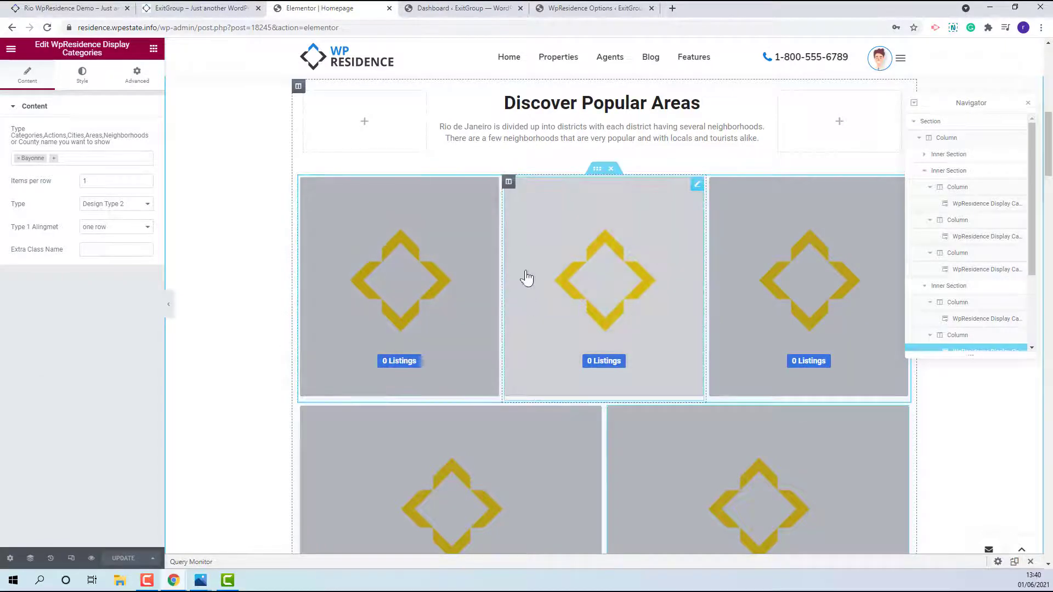
# Open the Apartments property category for editing from the WordPress dashboard.
pyautogui.click(500, 11)
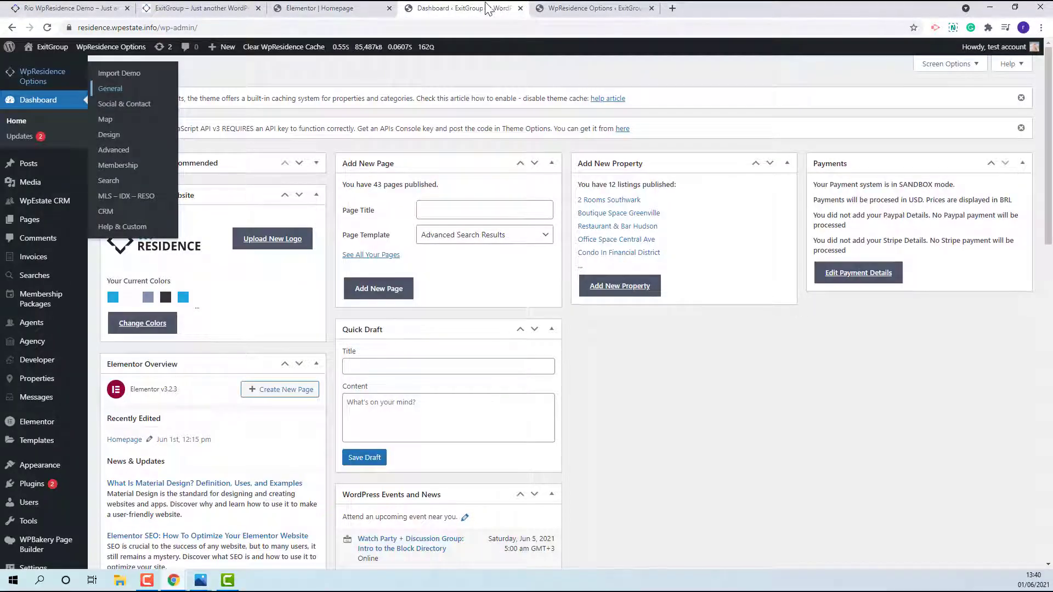
pyautogui.moveTo(45, 386)
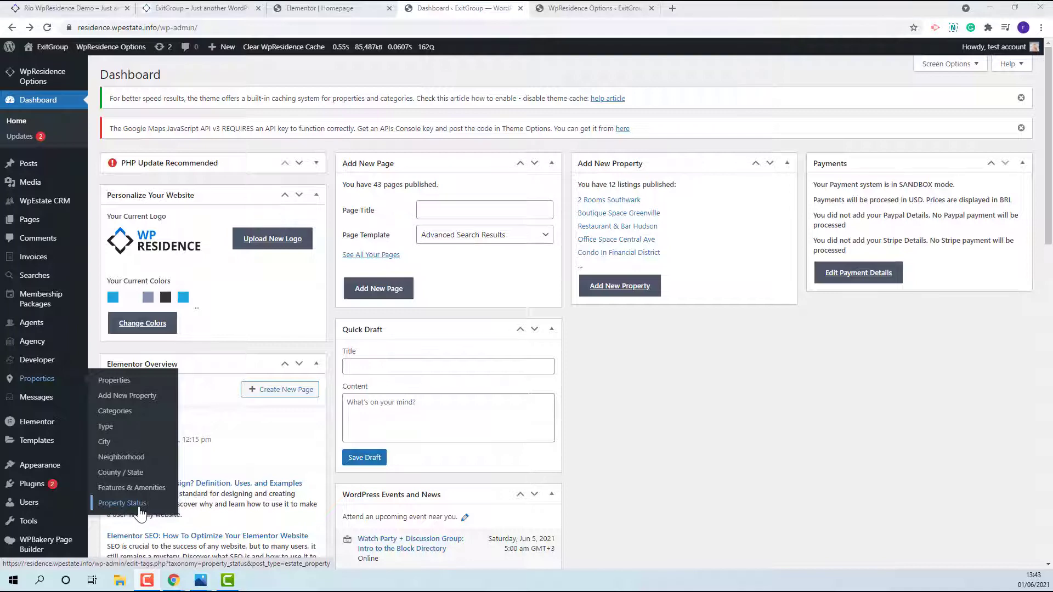
pyautogui.click(123, 418)
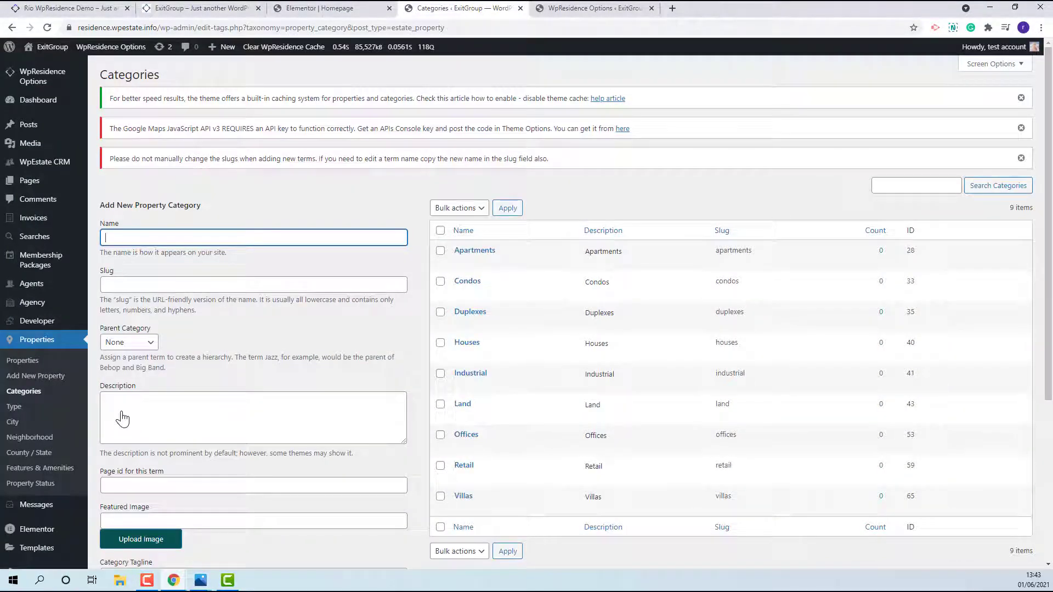
pyautogui.click(459, 262)
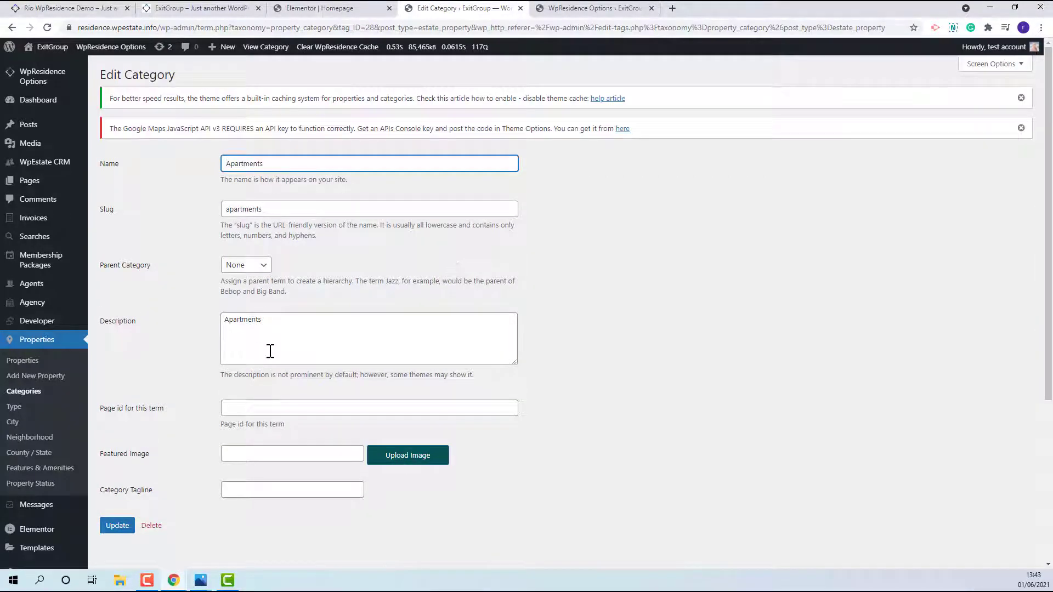
# Upload the city2 image, insert it as the Apartments category's featured image, and update the category.
pyautogui.click(397, 467)
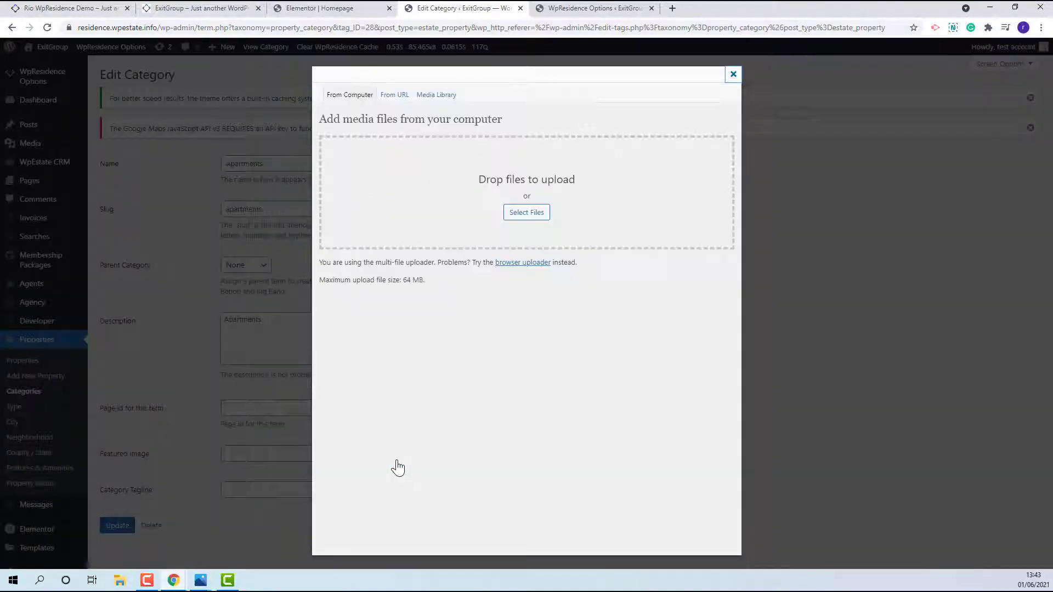
pyautogui.click(528, 212)
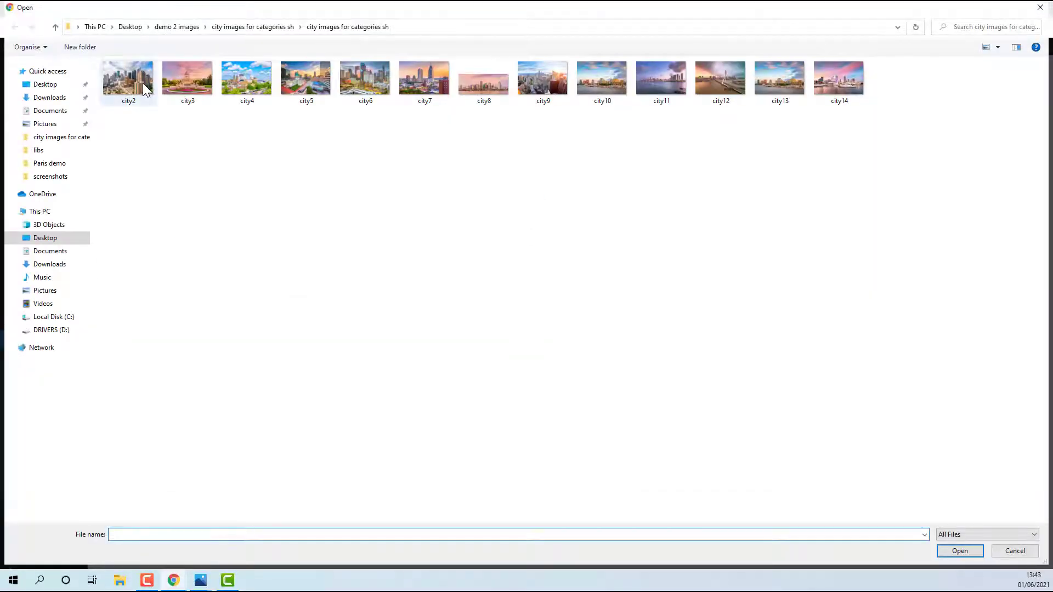
pyautogui.click(144, 87)
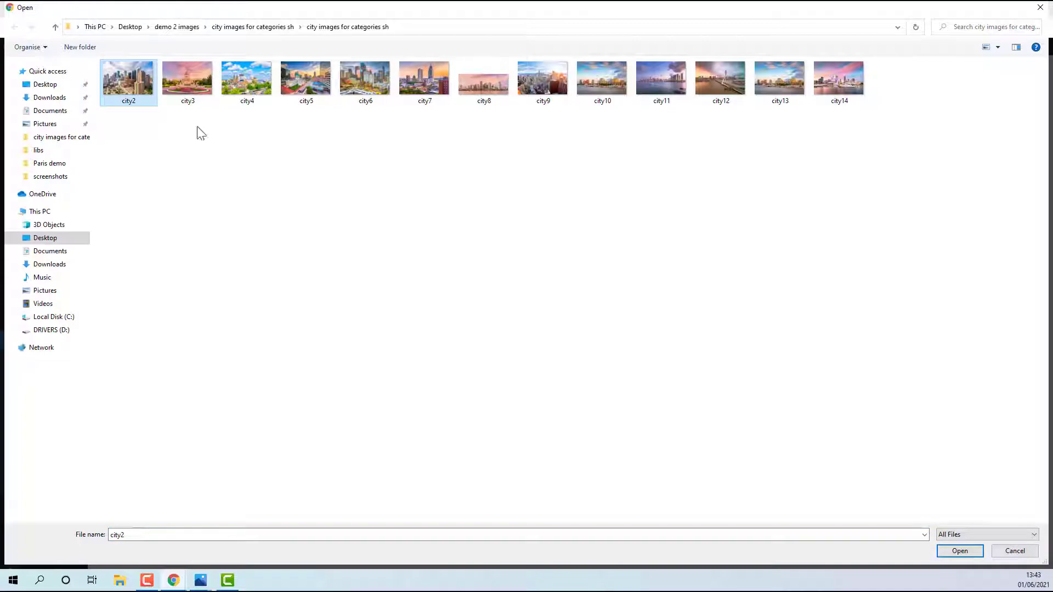
pyautogui.click(957, 553)
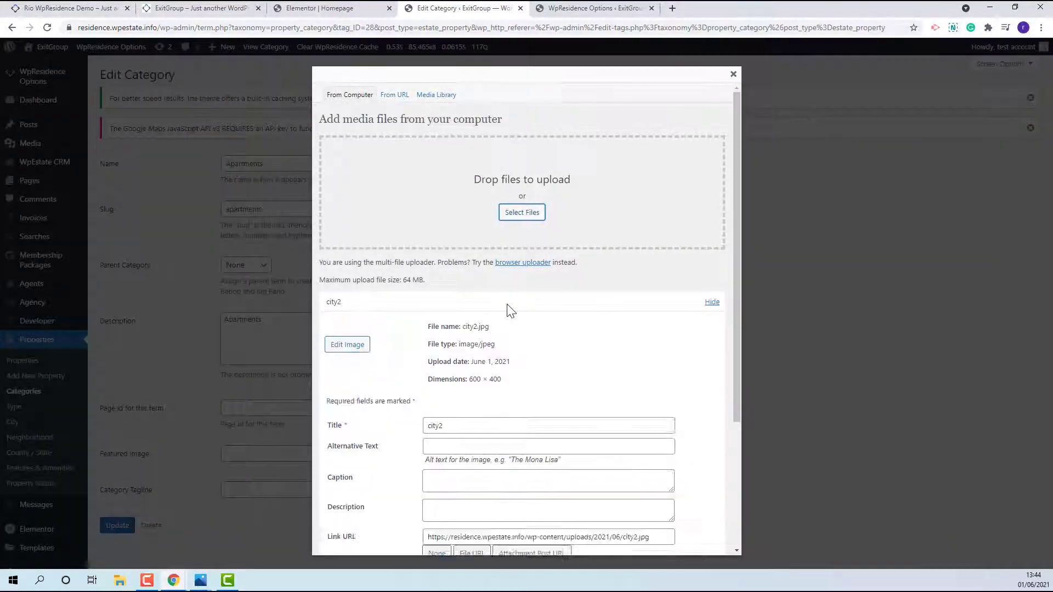
pyautogui.scroll(-4, 505, 307)
pyautogui.click(462, 501)
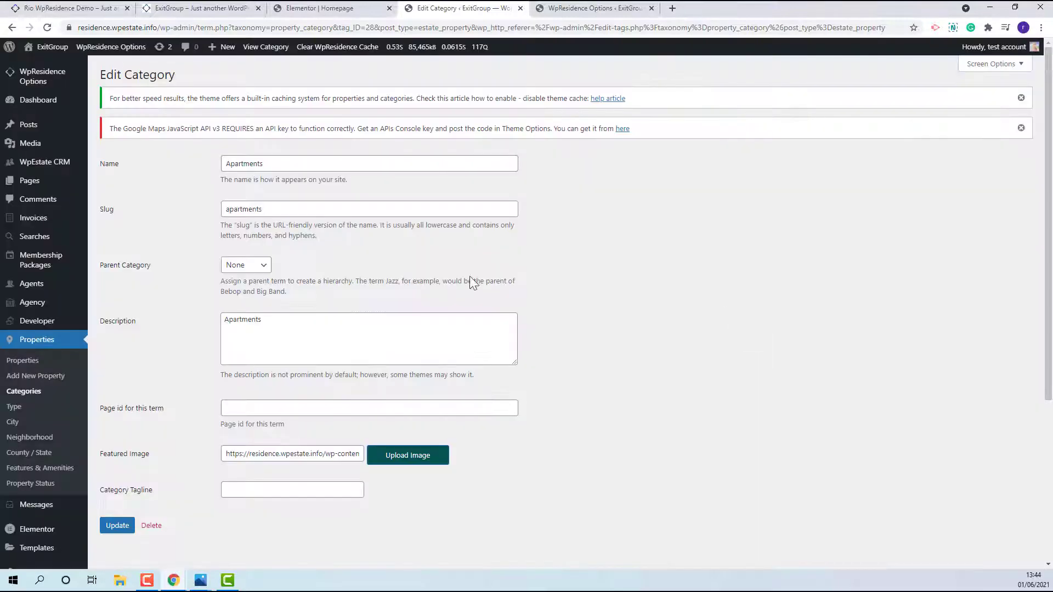
pyautogui.click(117, 526)
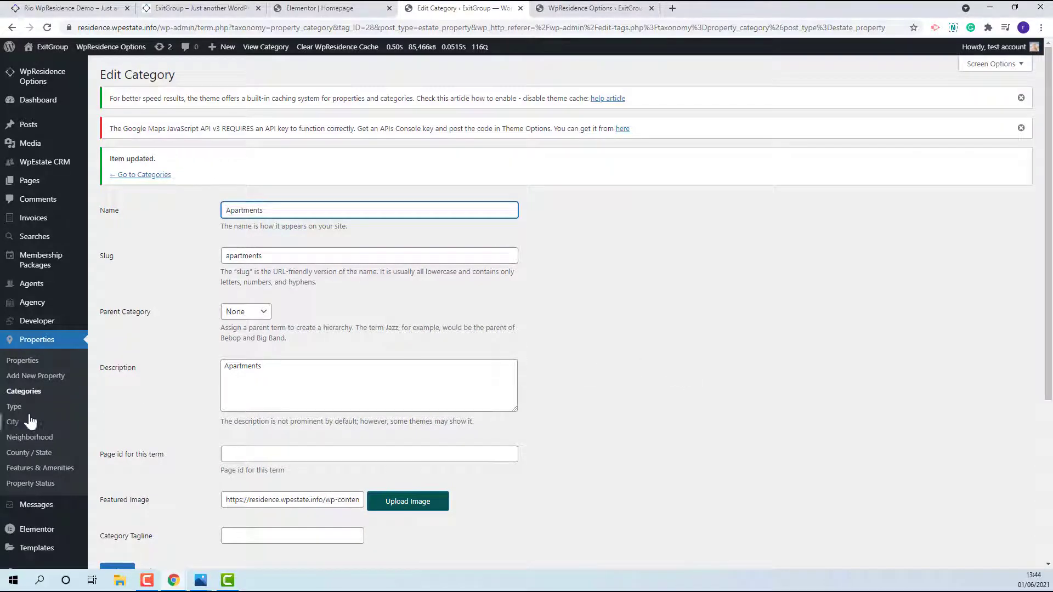
# Open the Duplexes property category for editing, upload the city3 image as its featured image, and update the category.
pyautogui.click(24, 391)
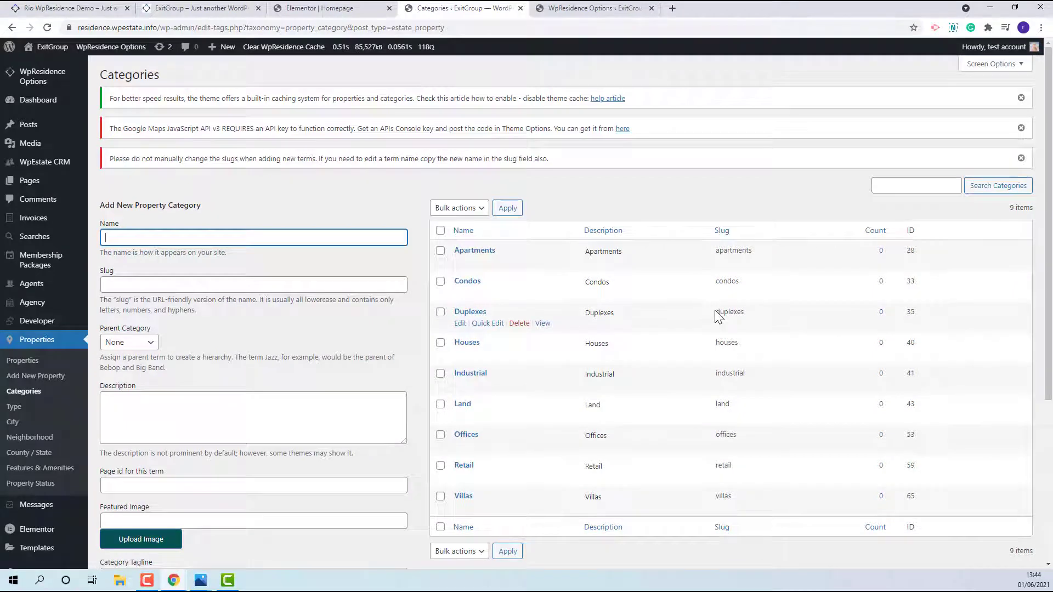
pyautogui.click(460, 324)
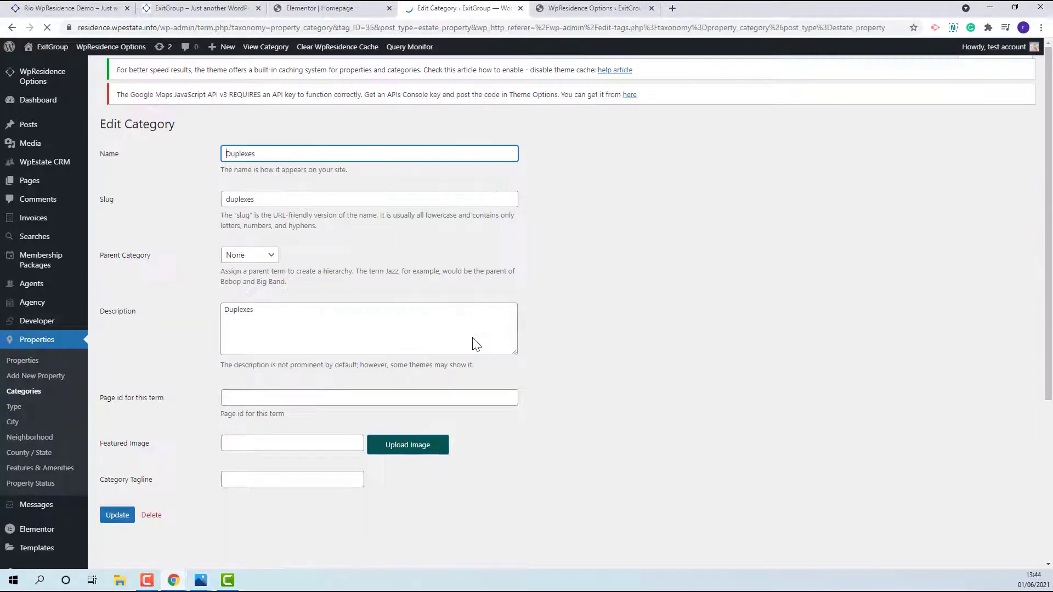
pyautogui.click(387, 455)
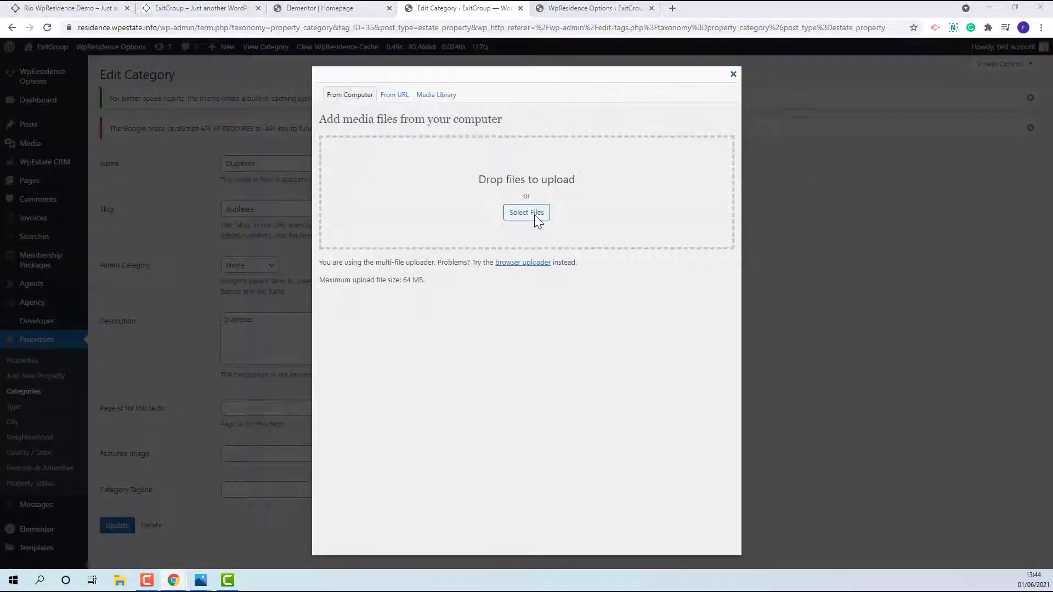
pyautogui.click(534, 215)
pyautogui.click(200, 91)
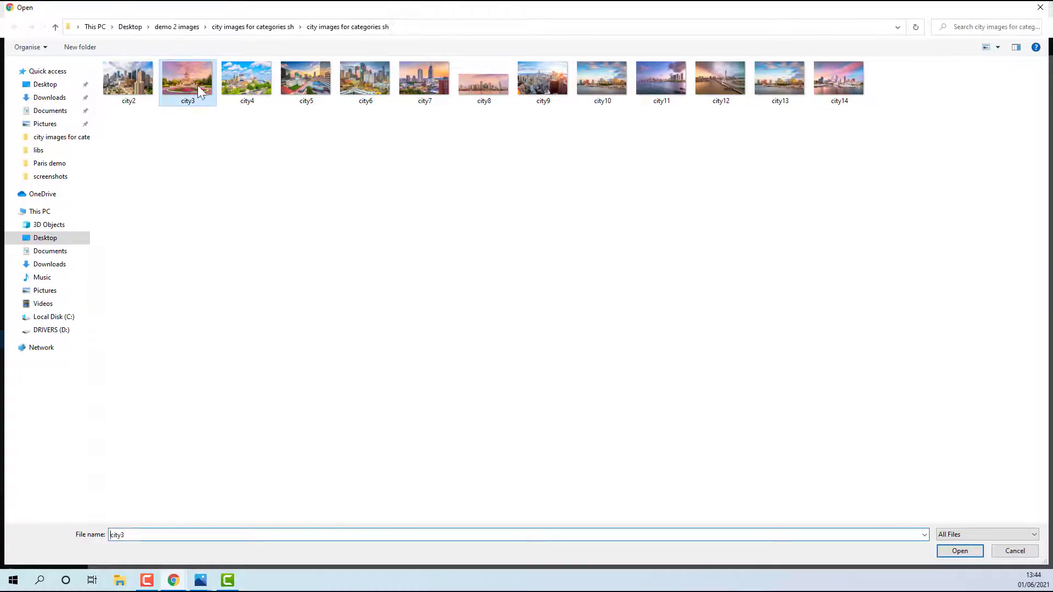
pyautogui.click(959, 551)
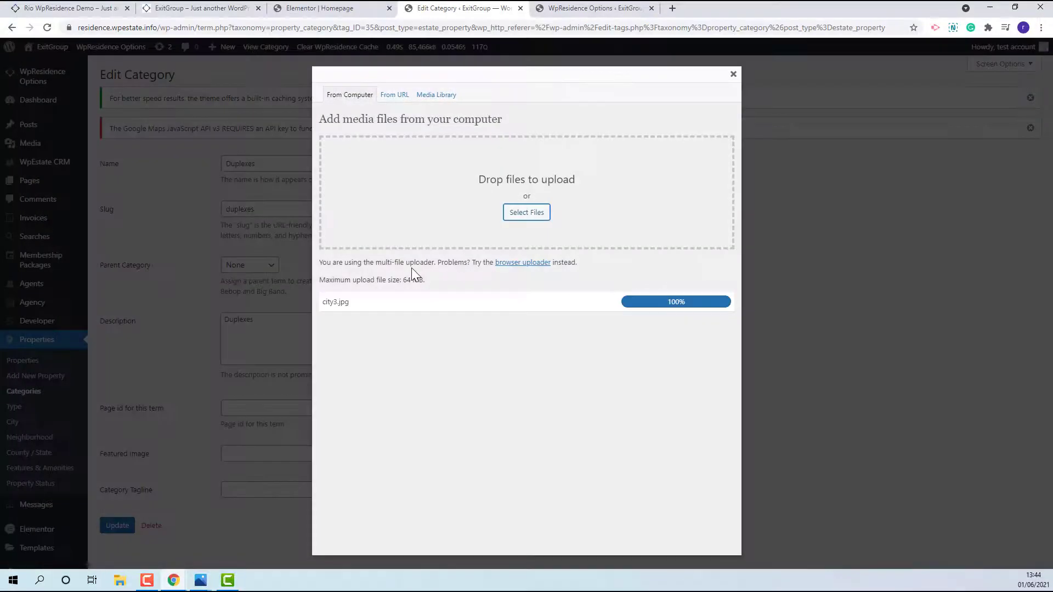
pyautogui.scroll(-4, 519, 251)
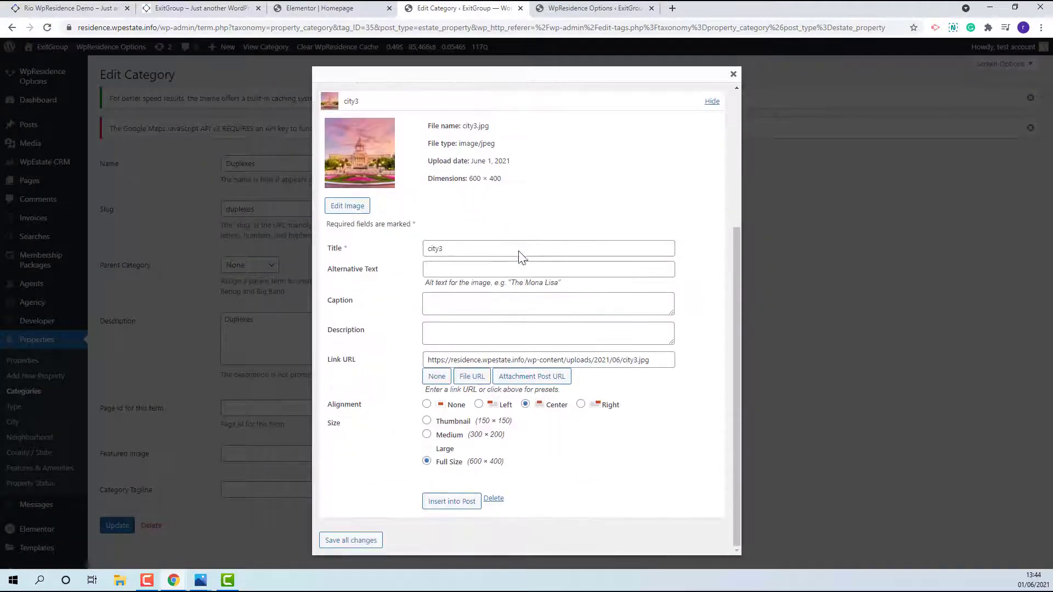
pyautogui.click(437, 510)
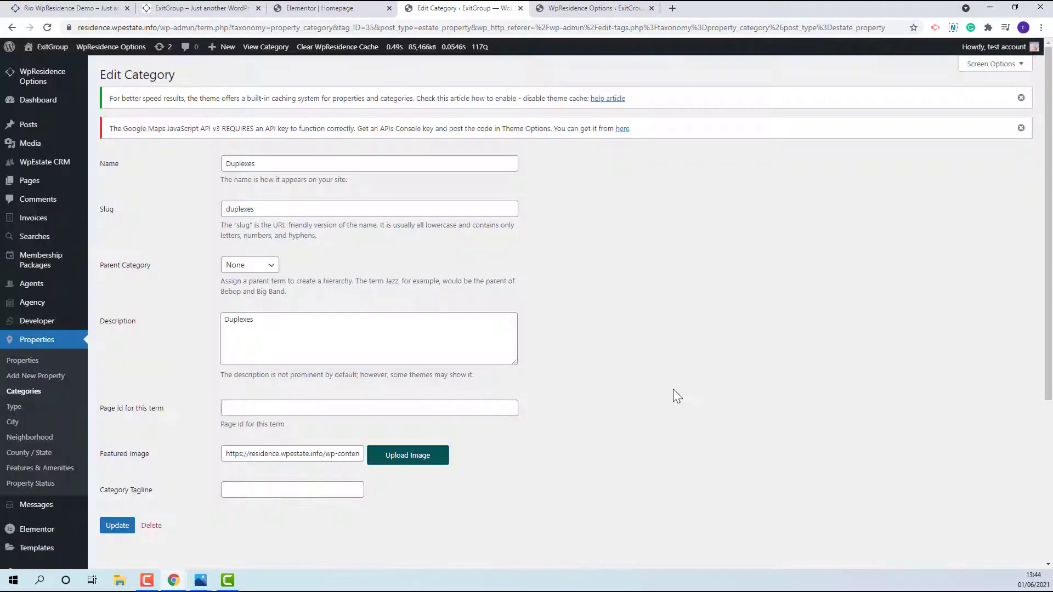
pyautogui.click(116, 525)
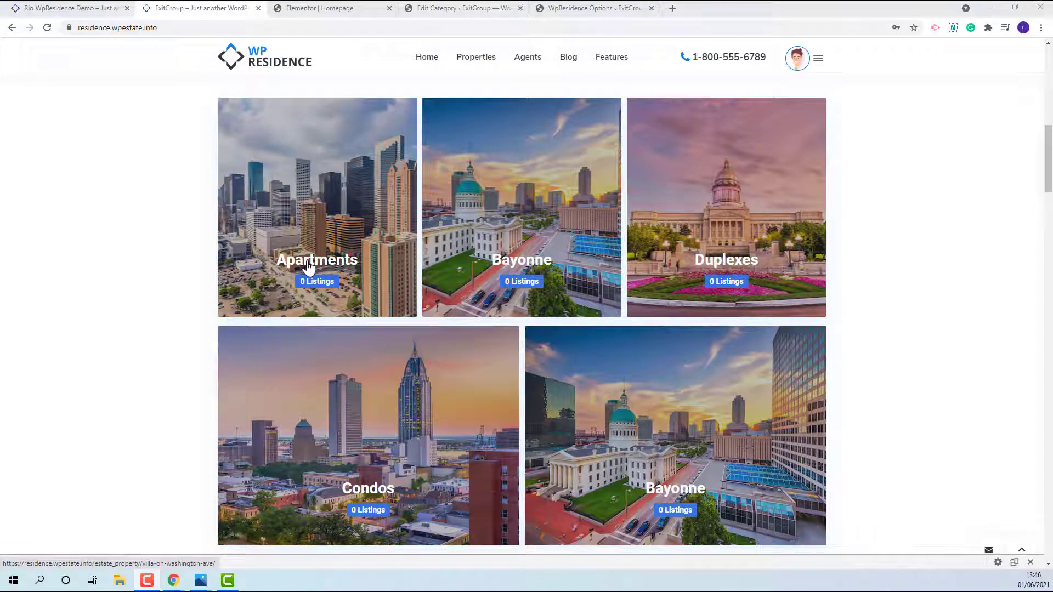
# Review the homepage from the category tiles through Our Listings and Listing Categories to the contact map and footer.
pyautogui.scroll(-15, 308, 267)
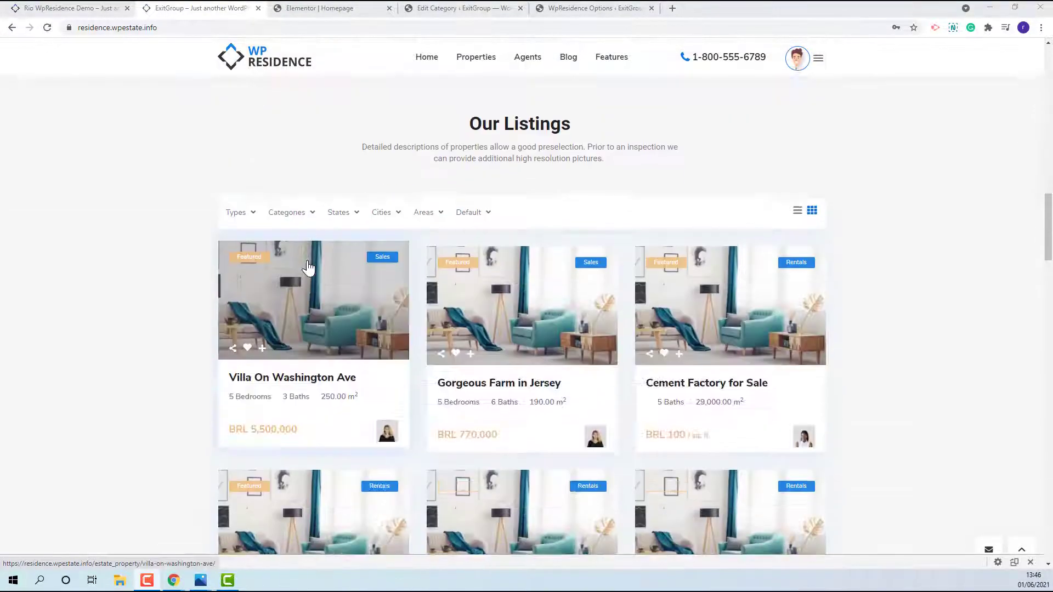
pyautogui.scroll(-20, 308, 267)
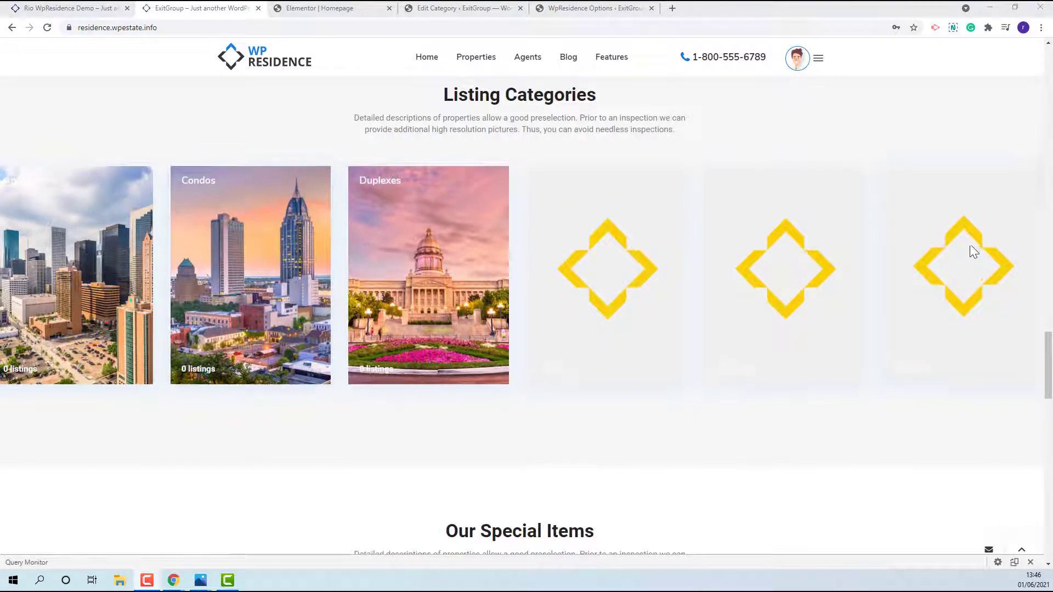
pyautogui.scroll(6, 976, 249)
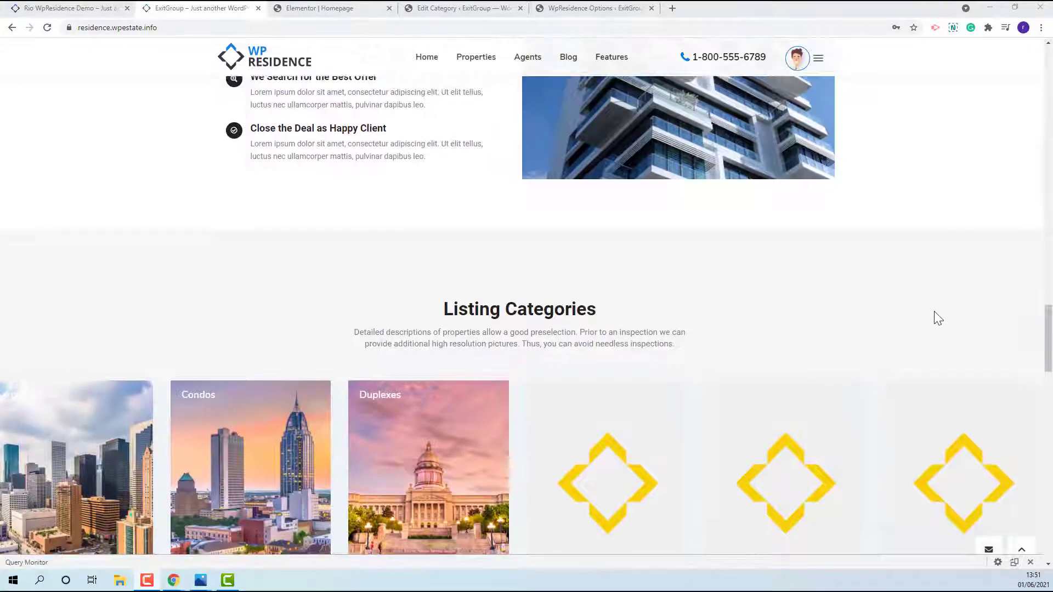
pyautogui.scroll(-20, 776, 324)
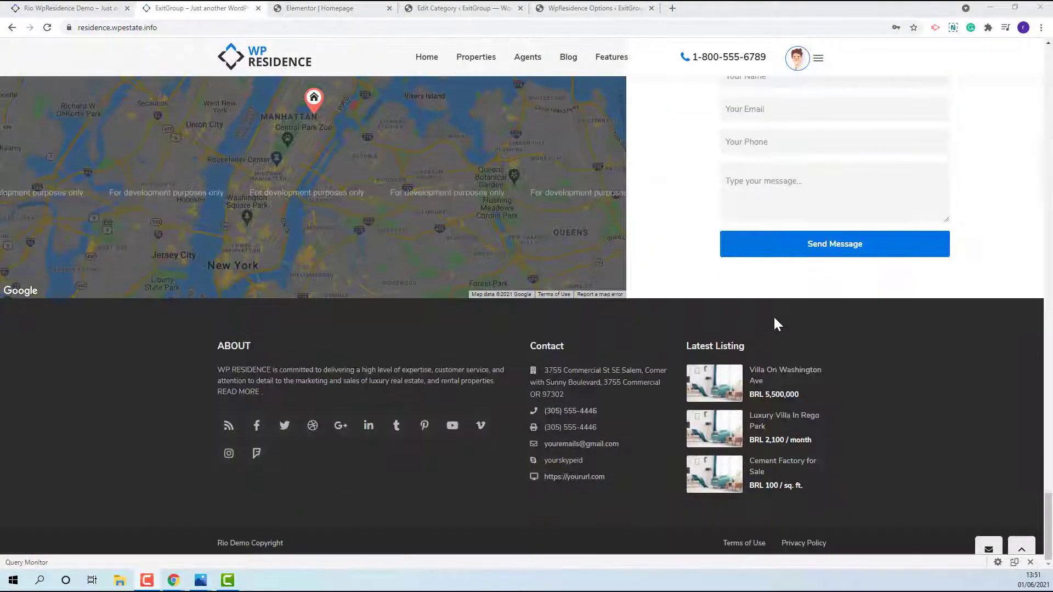
pyautogui.scroll(5, 776, 324)
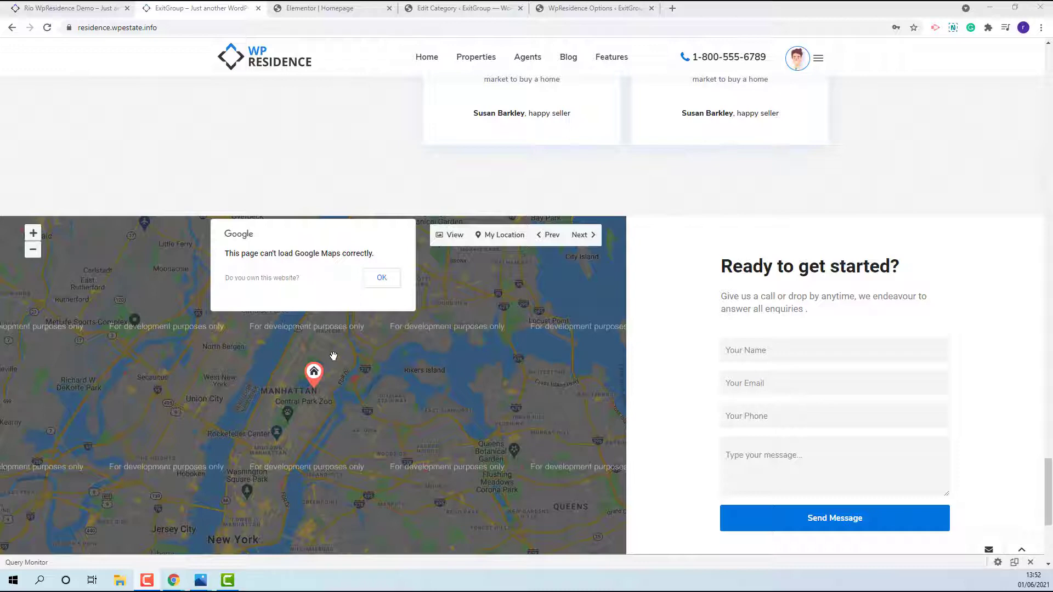
# Examine the theme's Map Settings, including the map system, API key, starting point, zoom and pin cluster options.
pyautogui.click(587, 7)
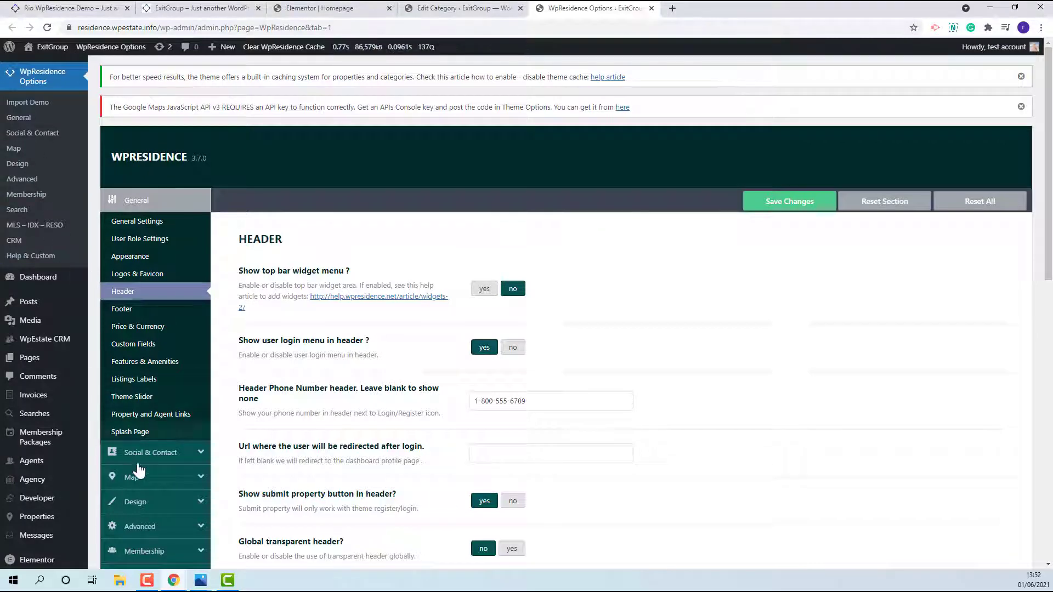
pyautogui.click(141, 479)
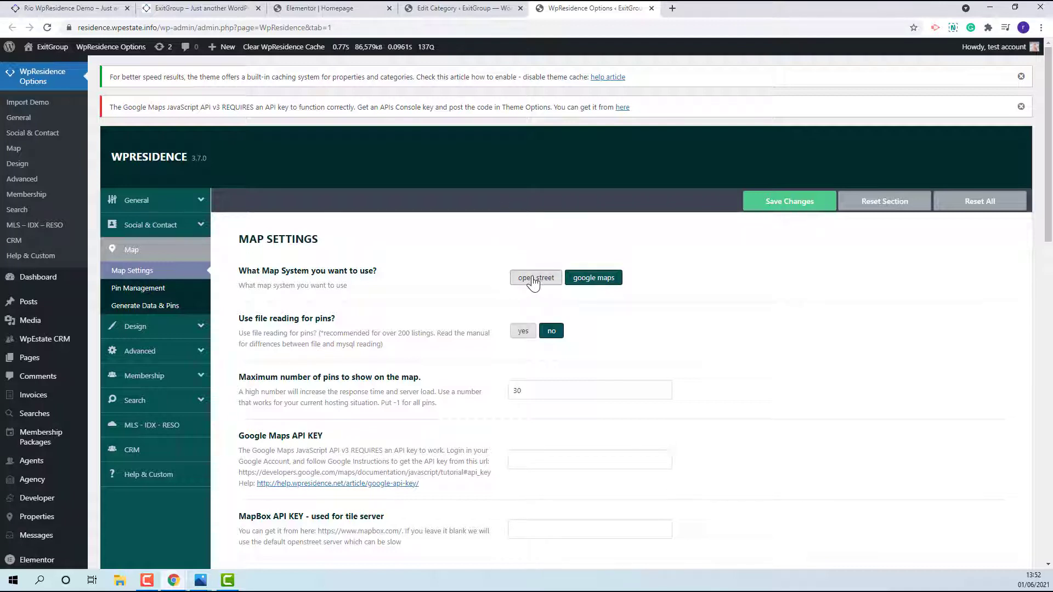
pyautogui.scroll(-1, 864, 299)
pyautogui.scroll(-9, 864, 299)
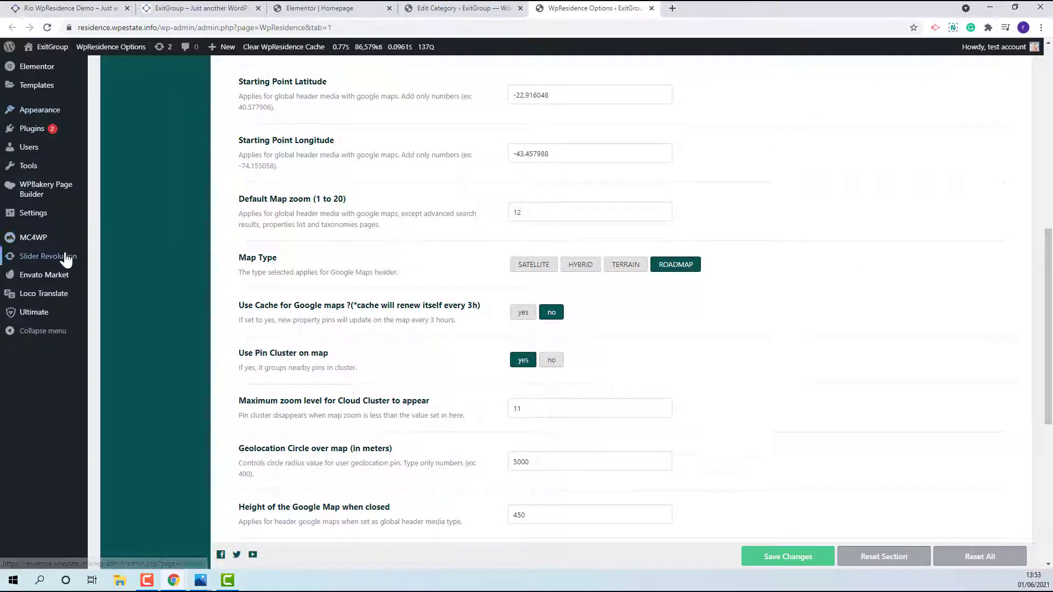
# Set the WordPress permalink structure to Post name and save the changes.
pyautogui.moveTo(34, 218)
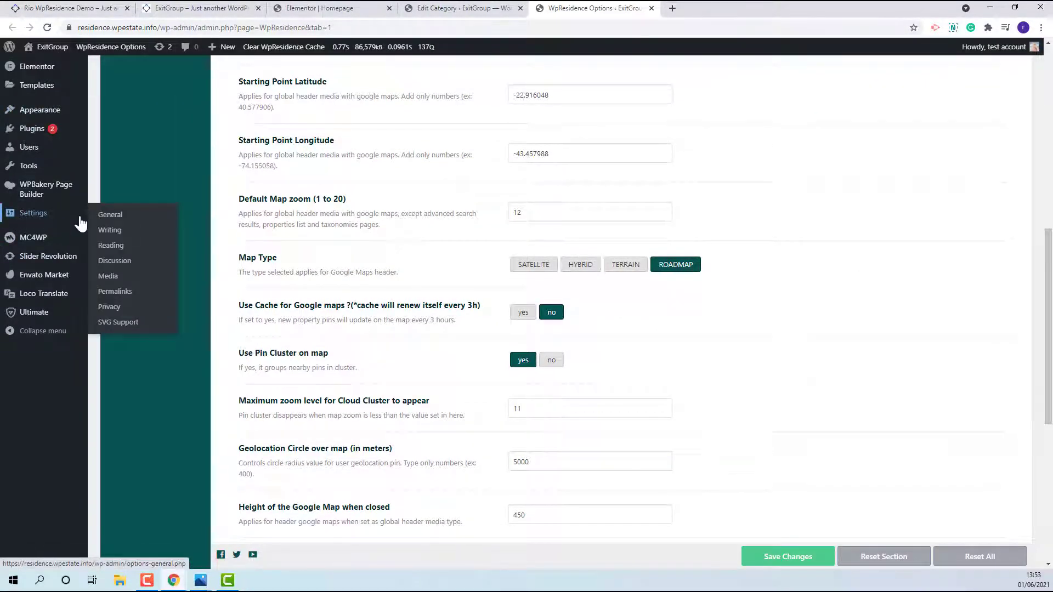
pyautogui.click(118, 299)
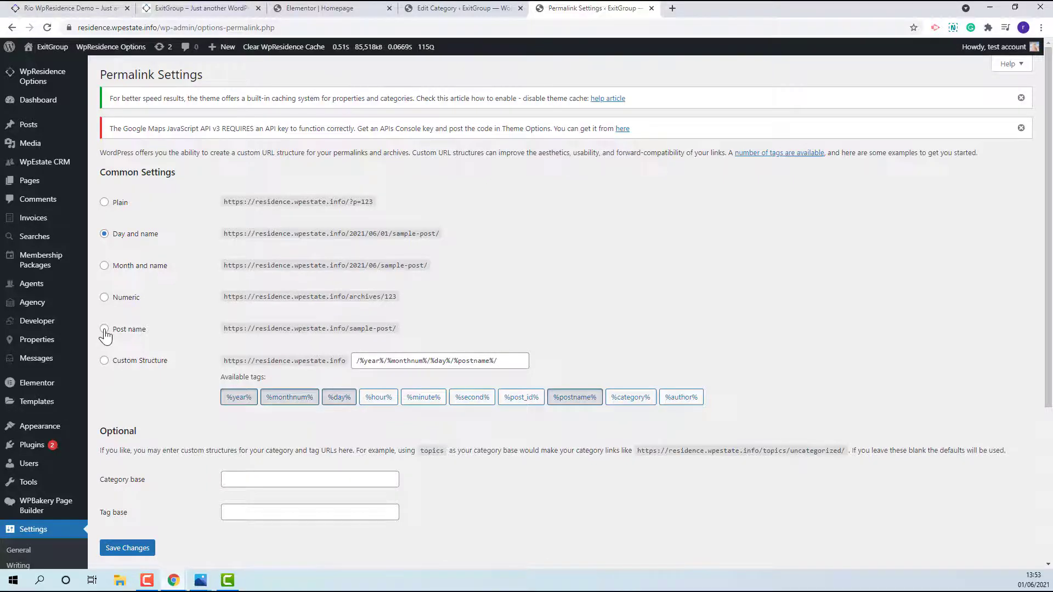
pyautogui.click(104, 329)
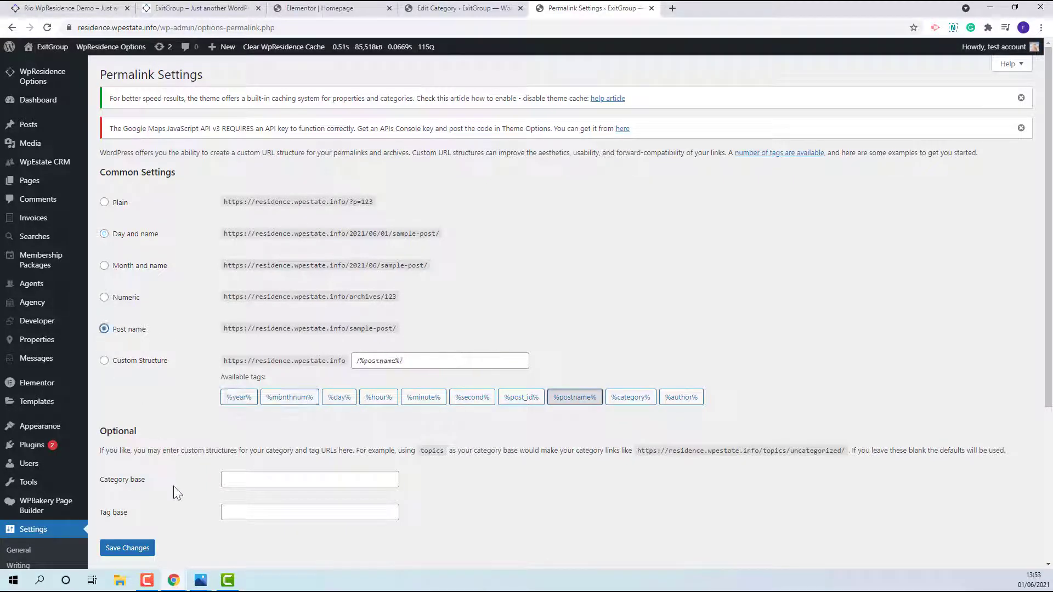
pyautogui.click(127, 550)
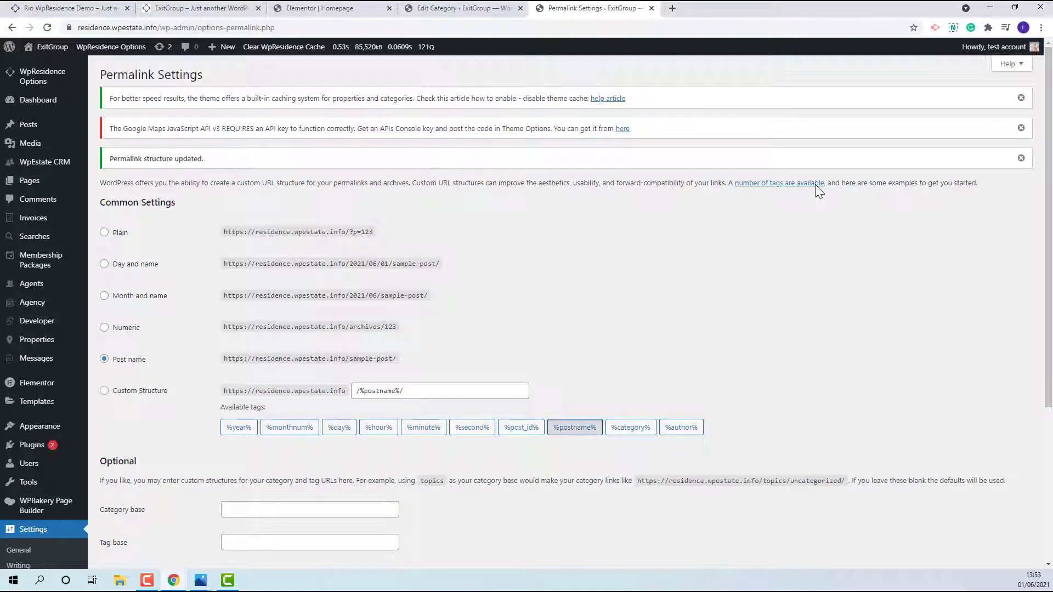
# Return to the site's homepage and inspect its header slider and property search form.
pyautogui.click(165, 9)
pyautogui.scroll(6, 530, 306)
pyautogui.scroll(7, 532, 308)
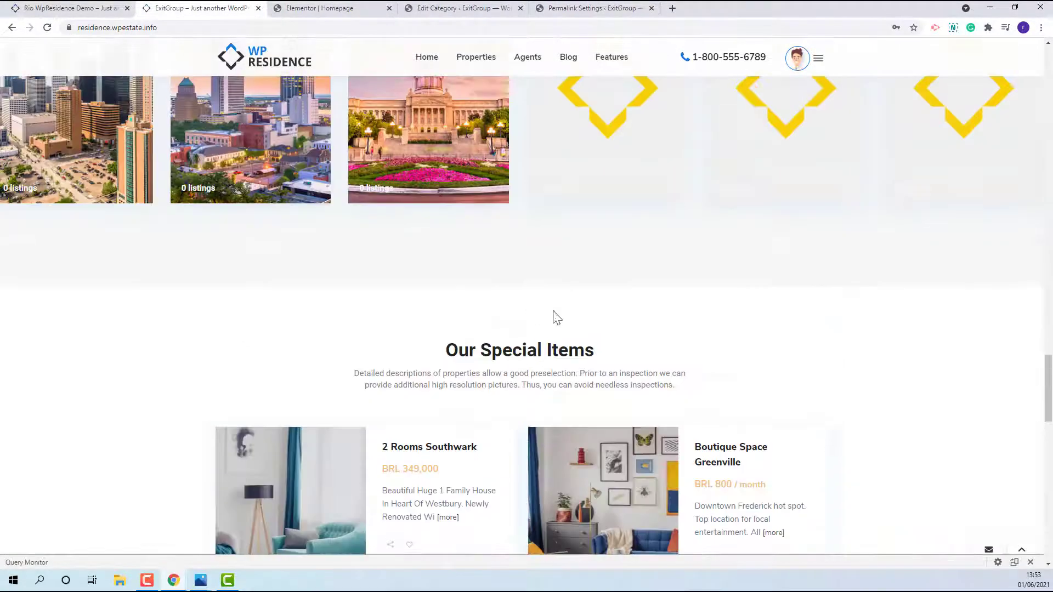
pyautogui.moveTo(1048, 395); pyautogui.dragTo(1049, 93)
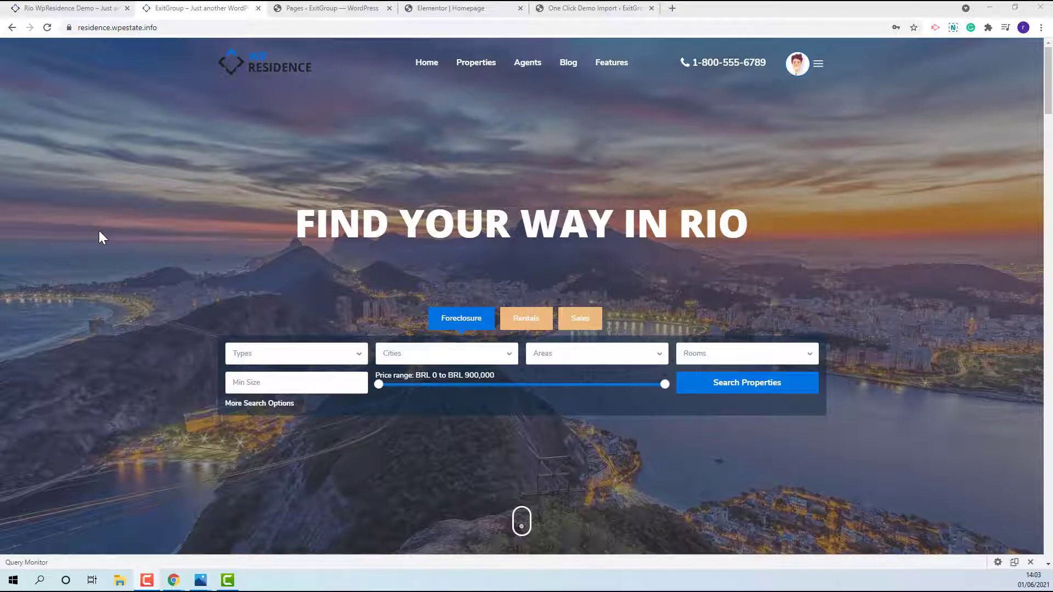
# Open the "main" module for editing in Slider Revolution and select its Shape-5 layer.
pyautogui.click(639, 6)
pyautogui.scroll(-5, 83, 381)
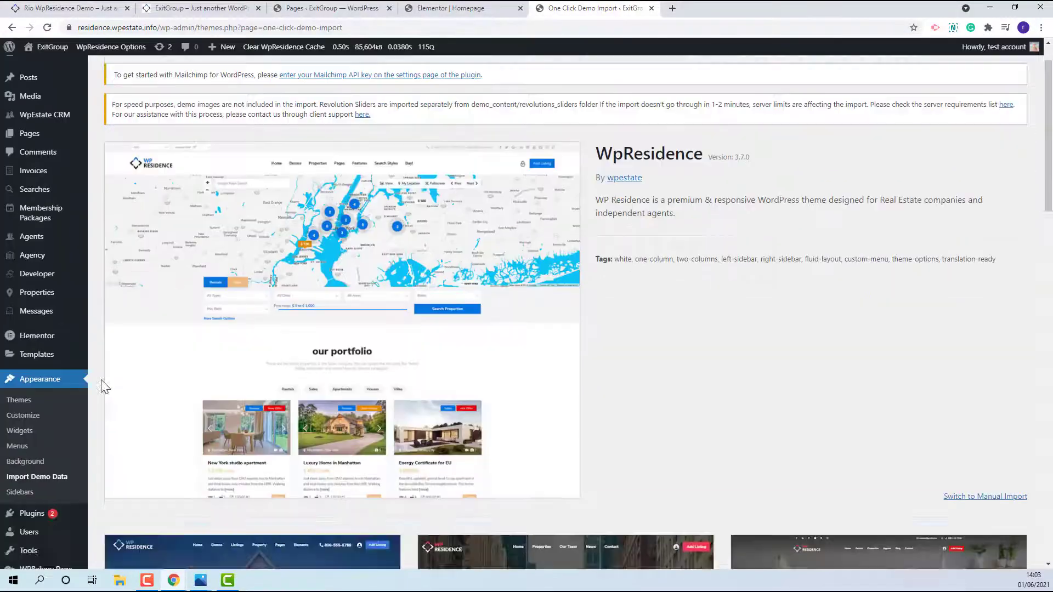
pyautogui.scroll(-5, 62, 378)
pyautogui.click(58, 485)
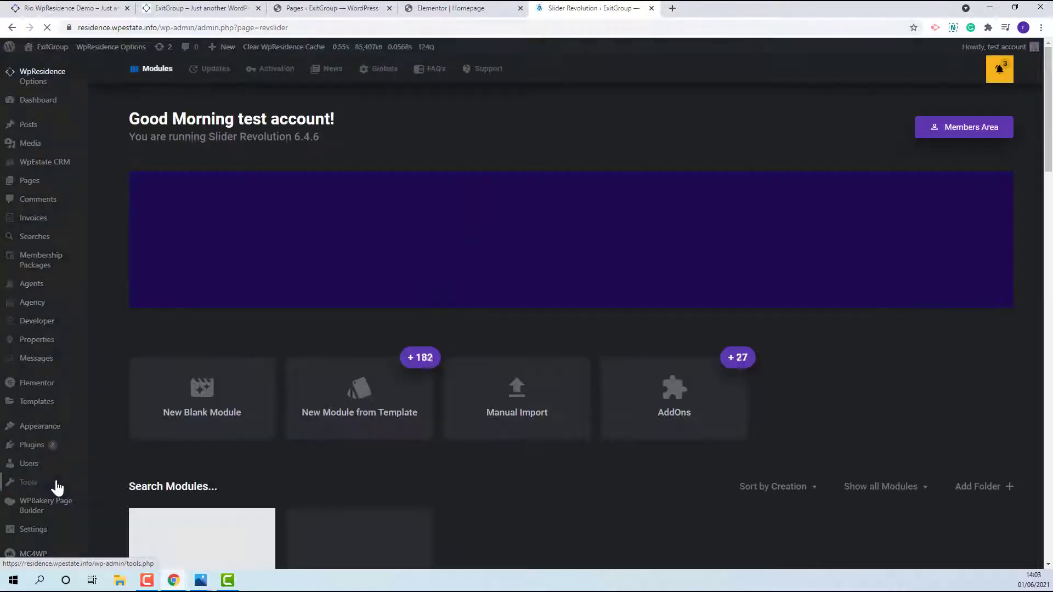
pyautogui.scroll(-2, 143, 456)
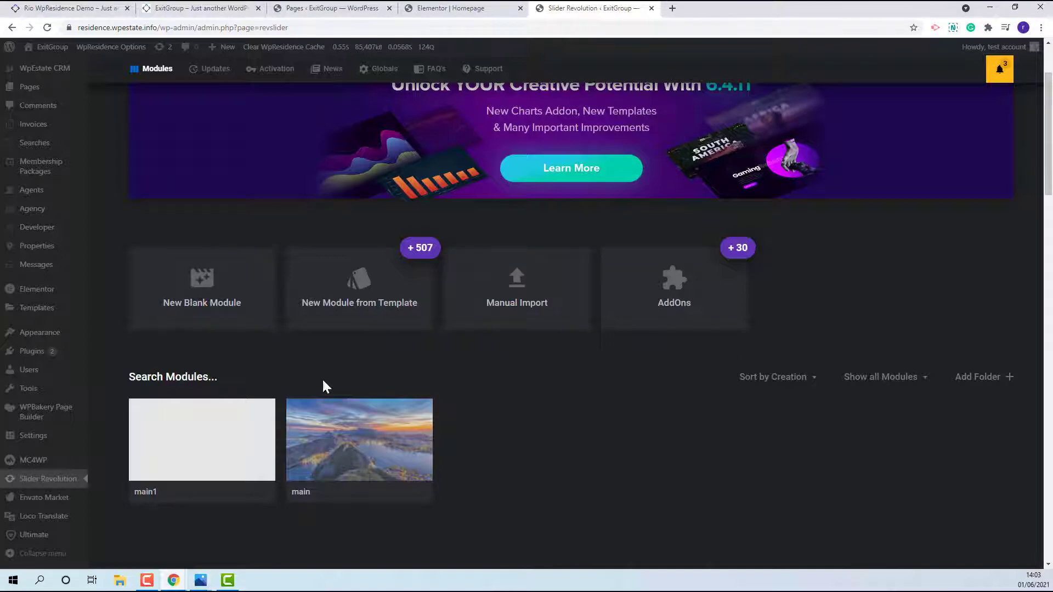
pyautogui.click(357, 440)
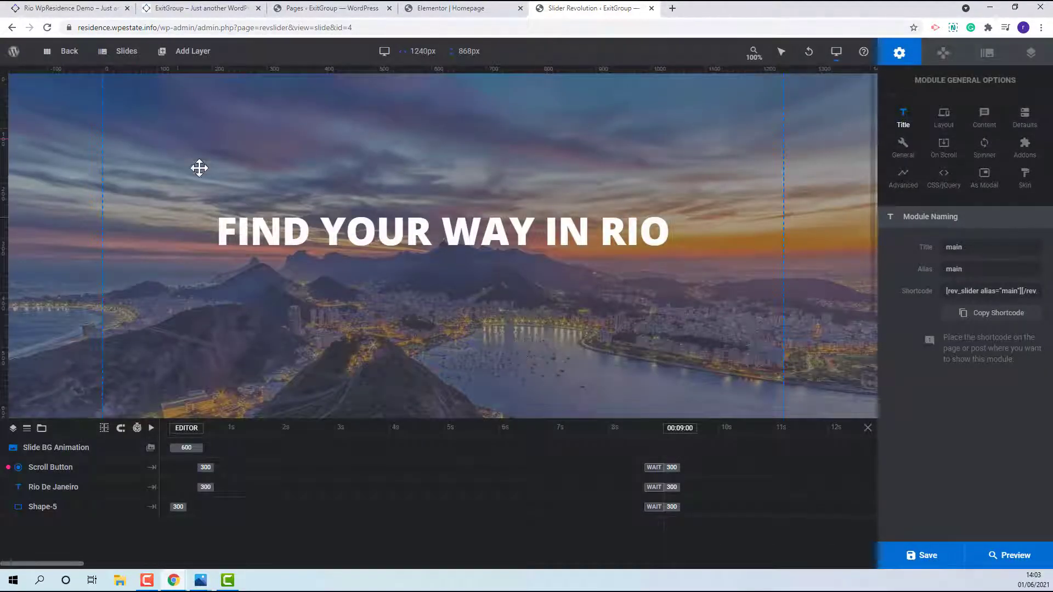
pyautogui.click(183, 132)
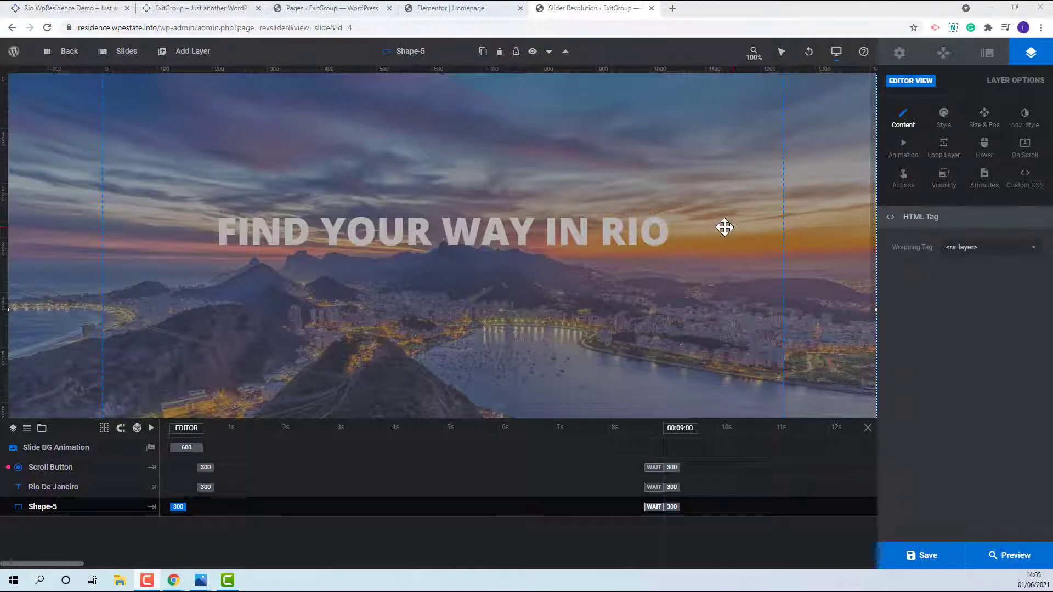
# Open the front page "Homepage" for editing from the WordPress Pages list and show its available header types.
pyautogui.click(302, 12)
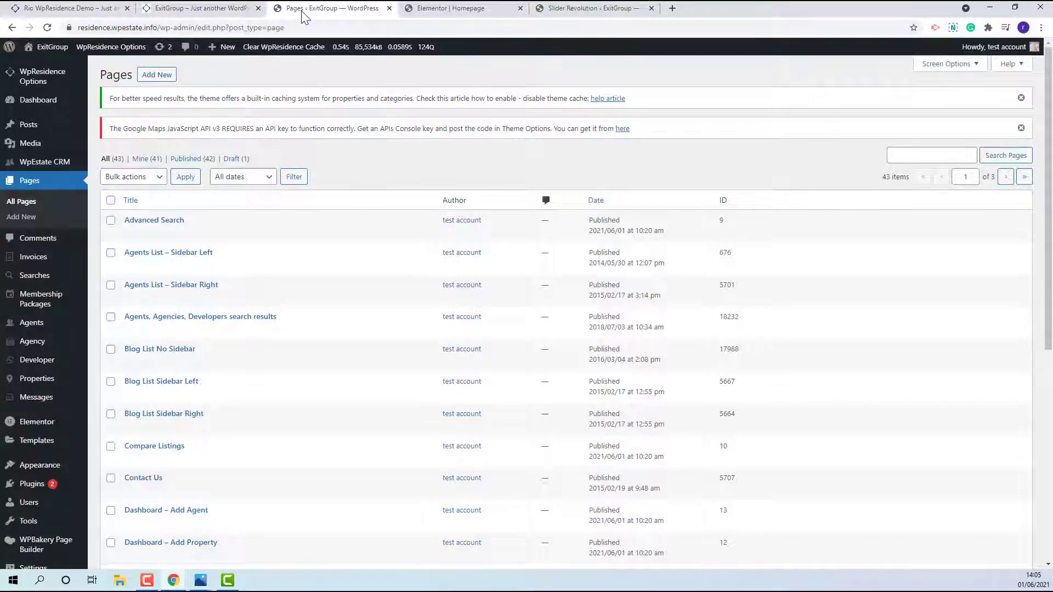
pyautogui.scroll(-7, 316, 211)
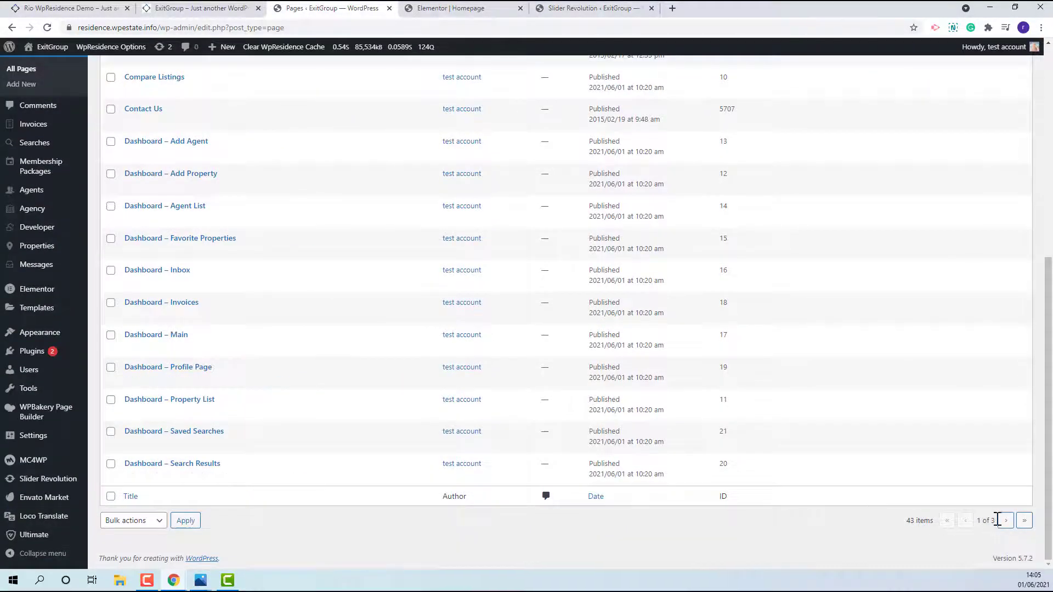
pyautogui.click(1006, 520)
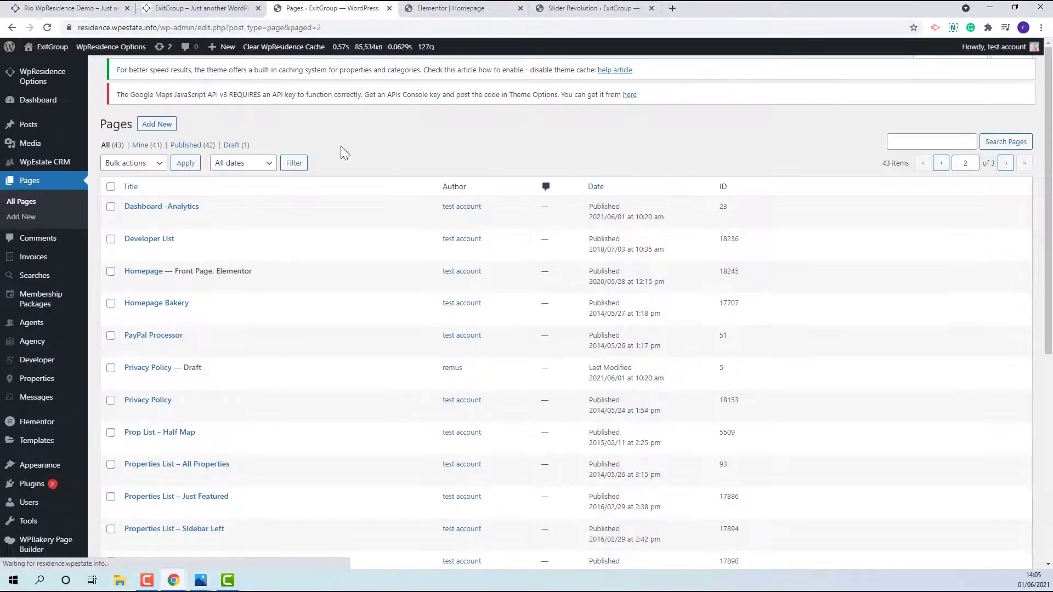
pyautogui.click(130, 298)
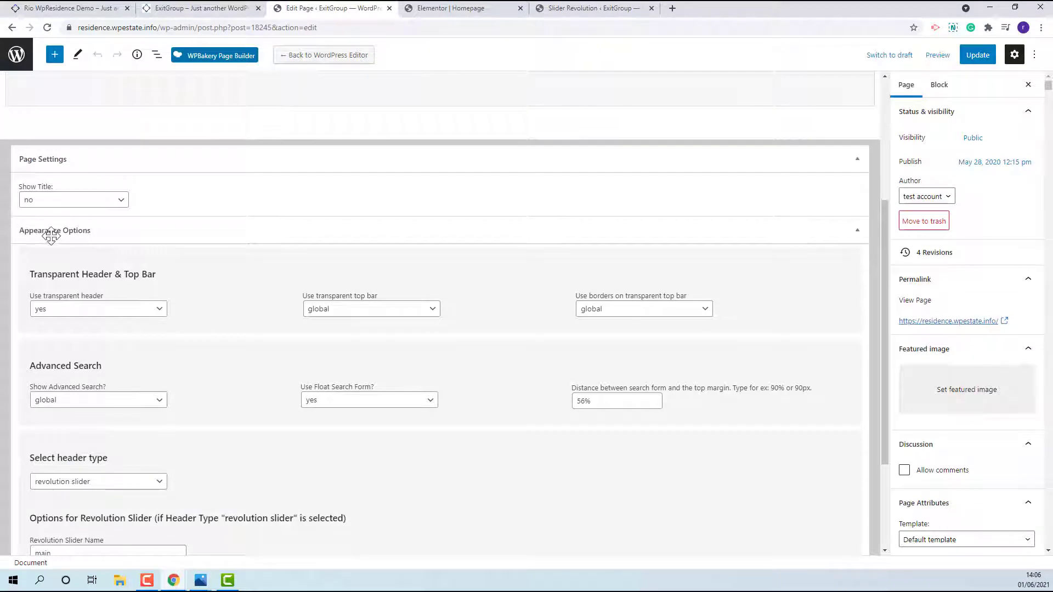
pyautogui.scroll(-1, 261, 335)
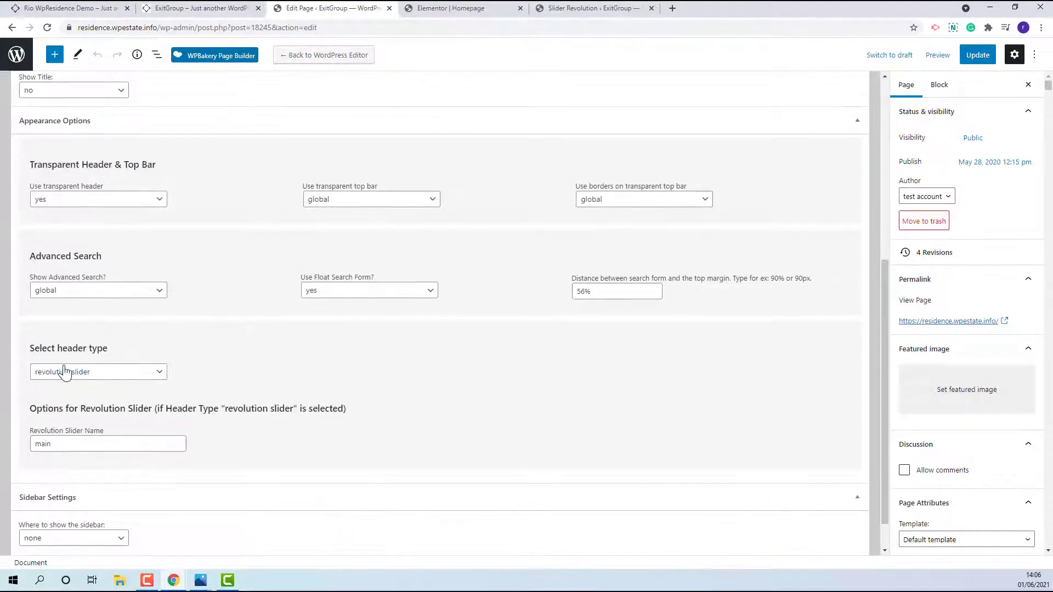
pyautogui.click(115, 377)
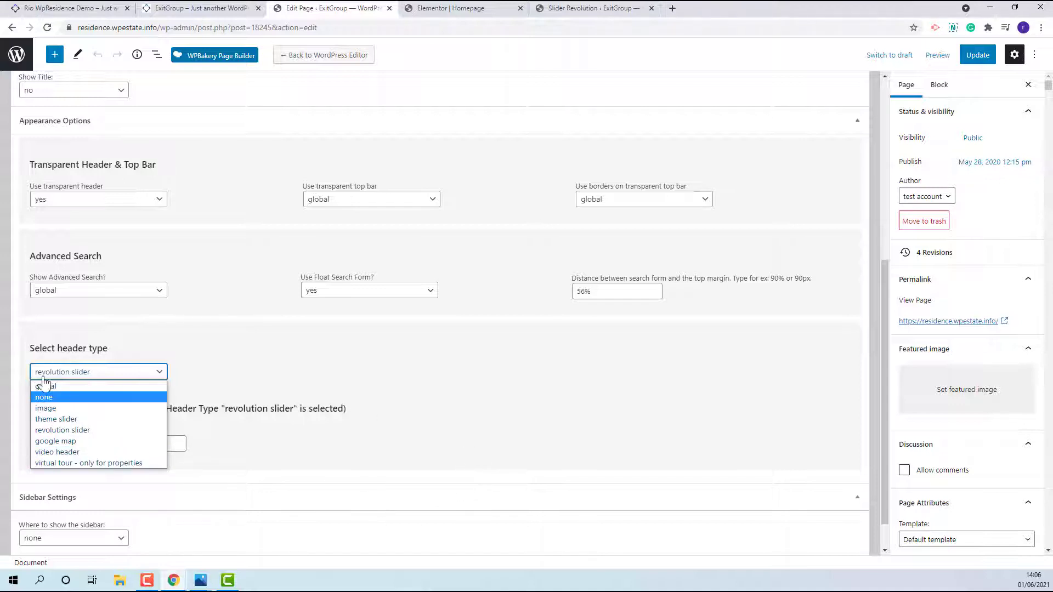
# Look through the live homepage's sections from the header slider down to the contact form, map and footer.
pyautogui.scroll(5, 517, 417)
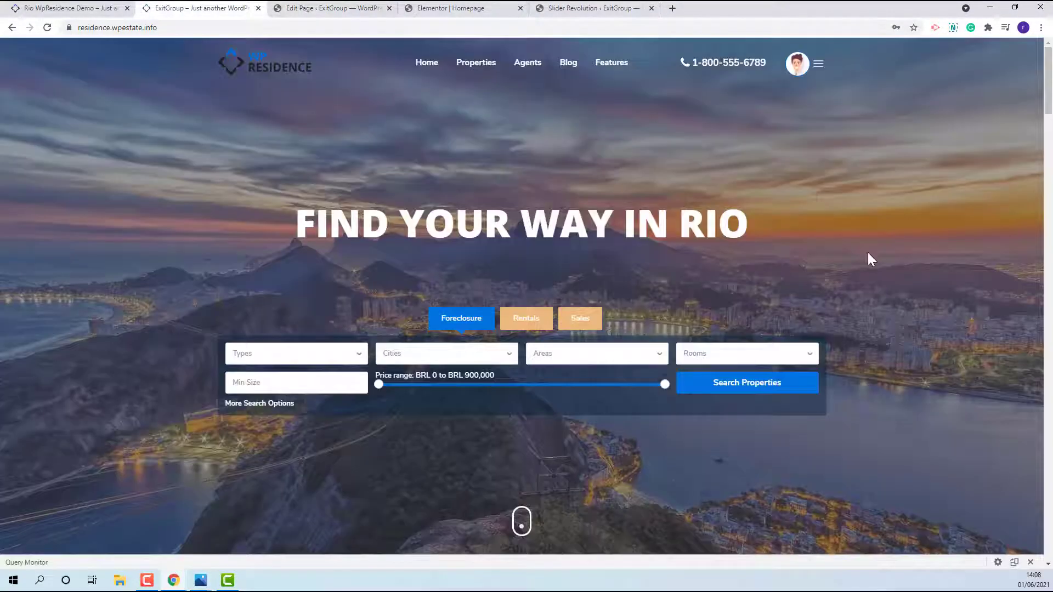
pyautogui.scroll(-20, 868, 254)
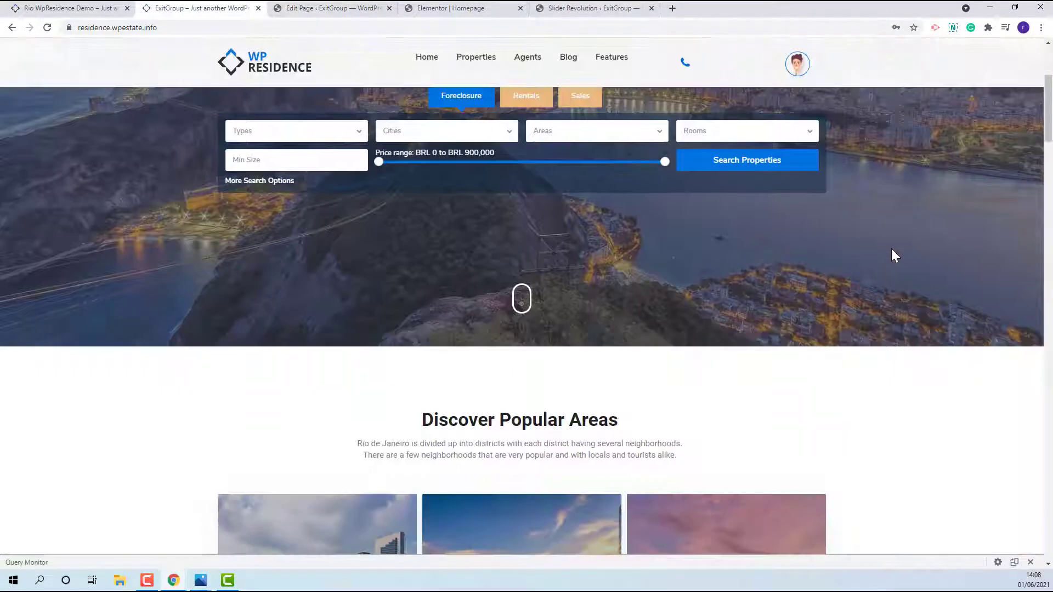
pyautogui.scroll(-5, 894, 255)
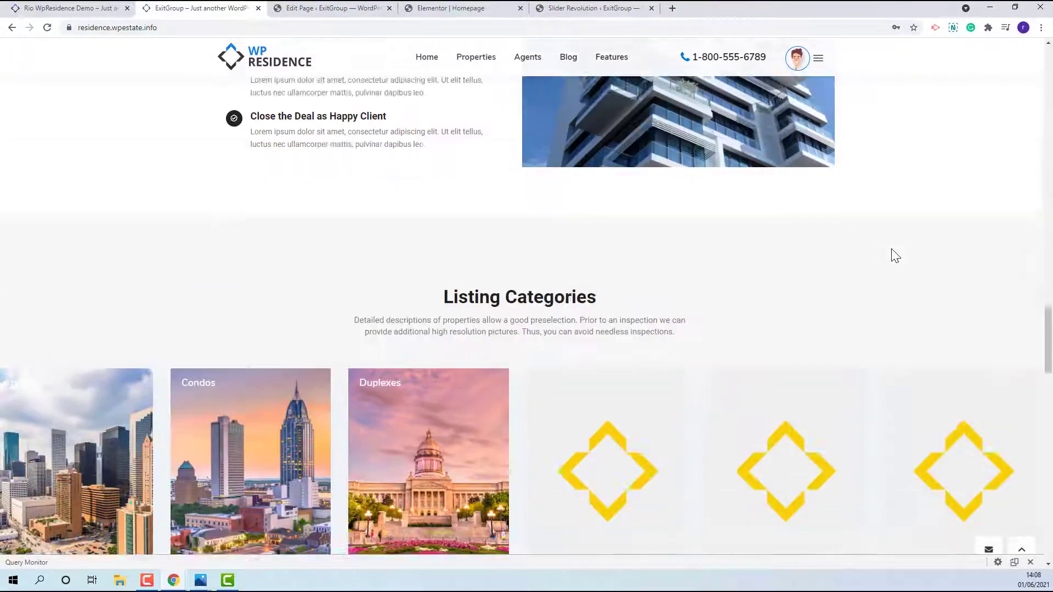
pyautogui.scroll(4, 710, 234)
pyautogui.scroll(-15, 761, 247)
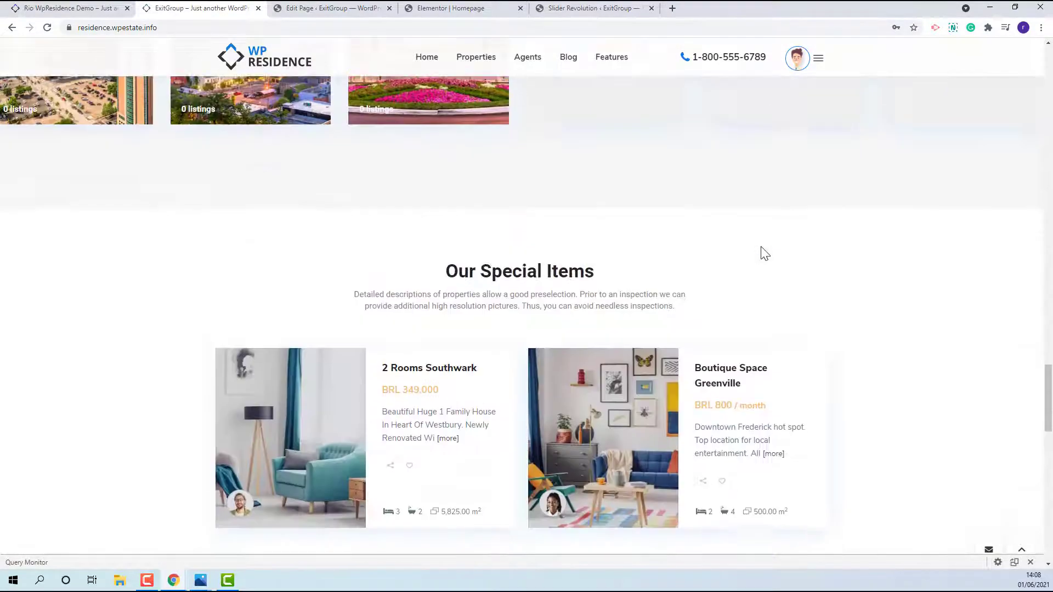
pyautogui.scroll(4, 581, 192)
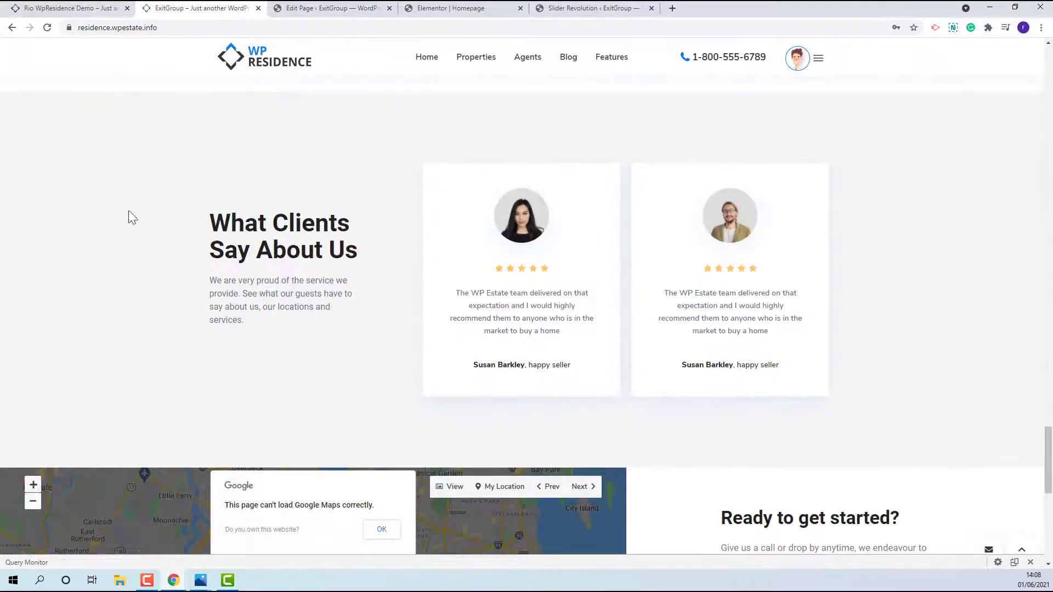
pyautogui.scroll(-9, 644, 308)
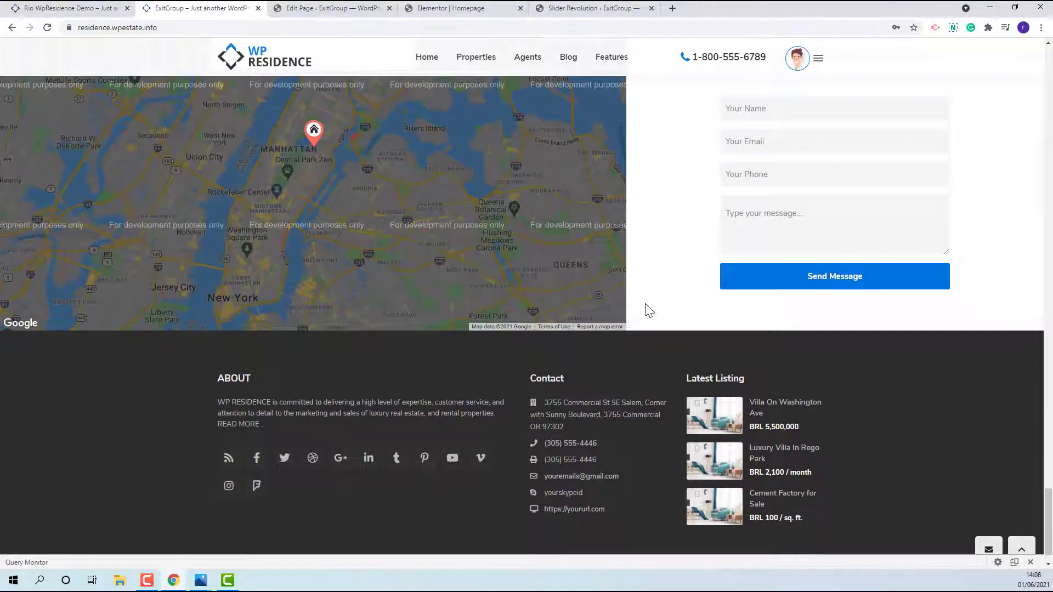
pyautogui.scroll(3, 646, 307)
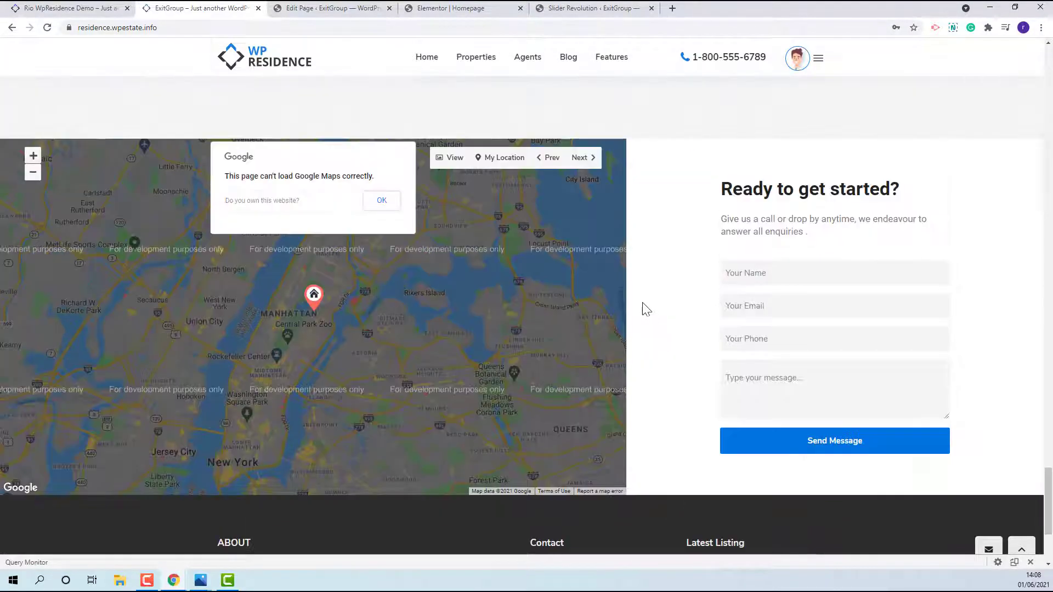
# In the Elementor homepage editor, show the page structure, collapse the "Discover Popular Areas" column and select the "Our Listings" section.
pyautogui.click(426, 9)
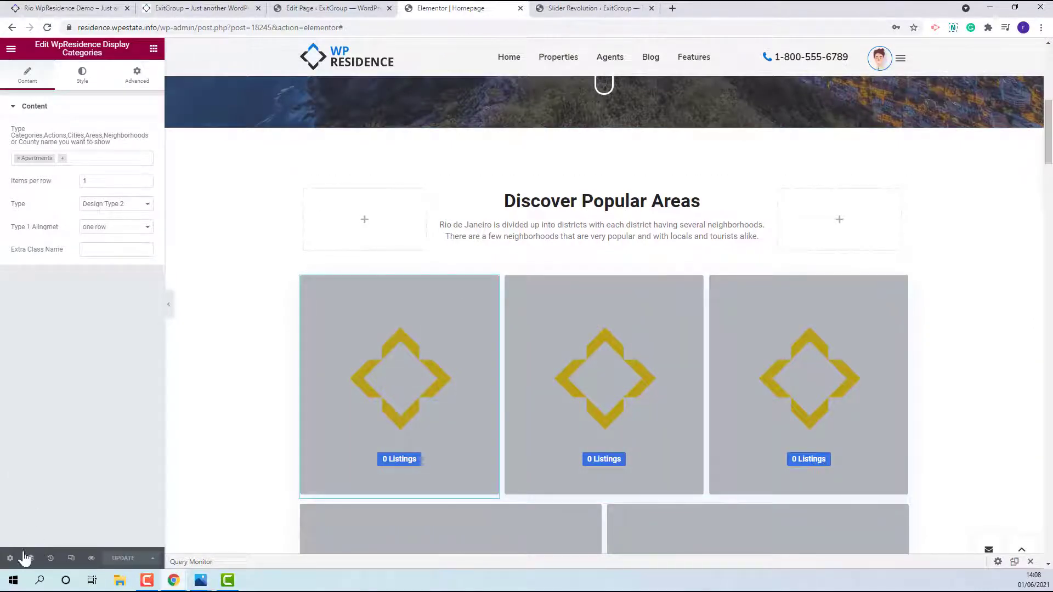
pyautogui.click(31, 560)
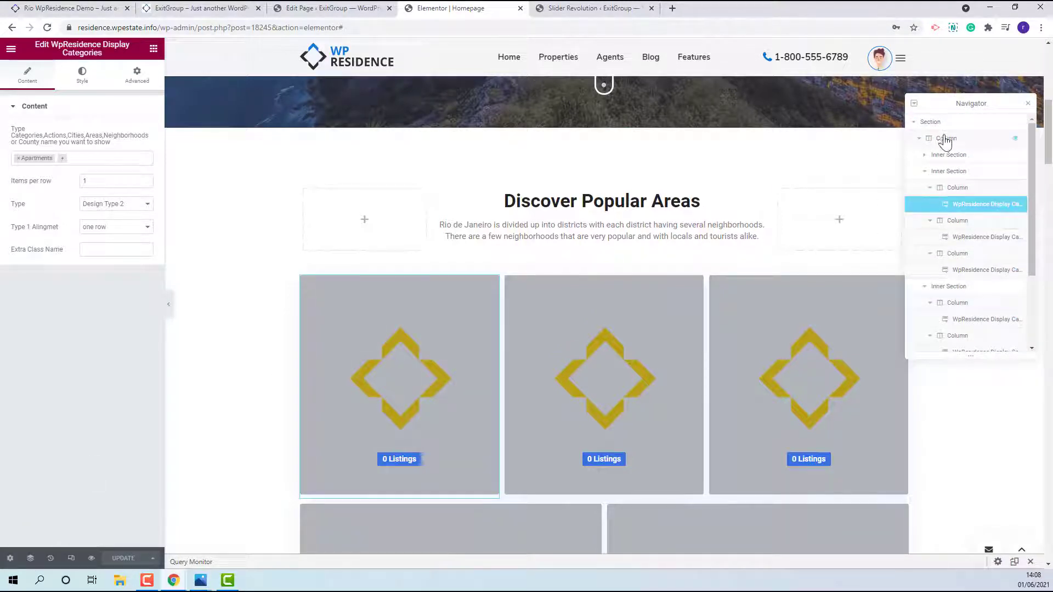
pyautogui.click(933, 124)
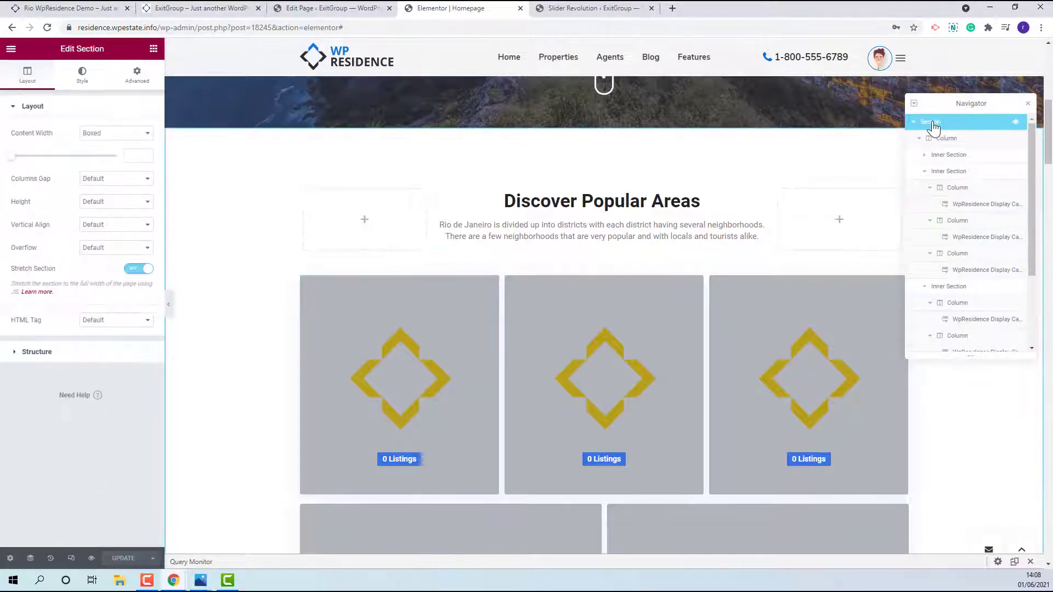
pyautogui.click(920, 139)
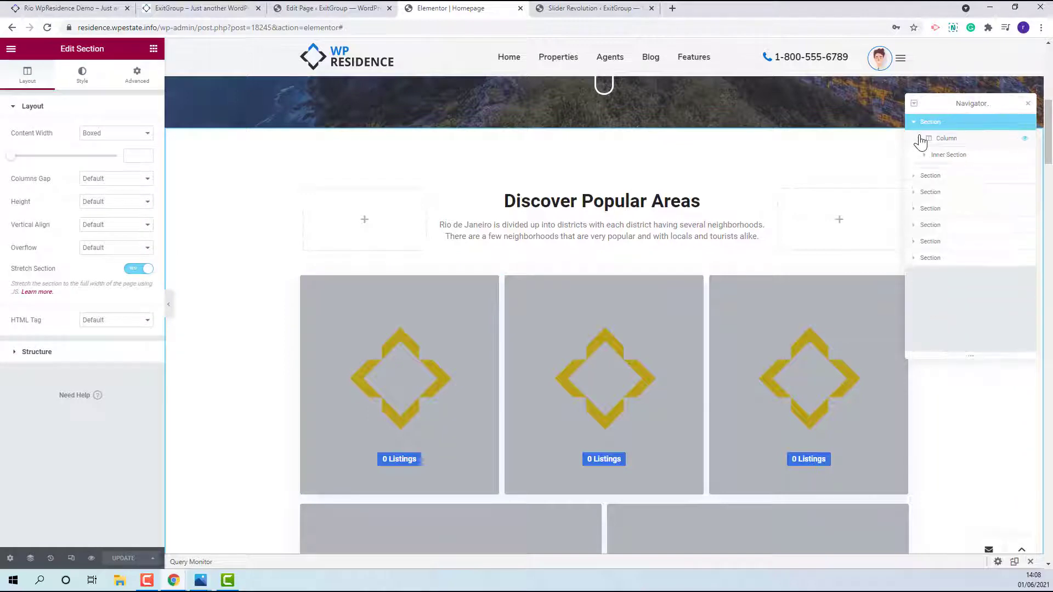
pyautogui.click(925, 156)
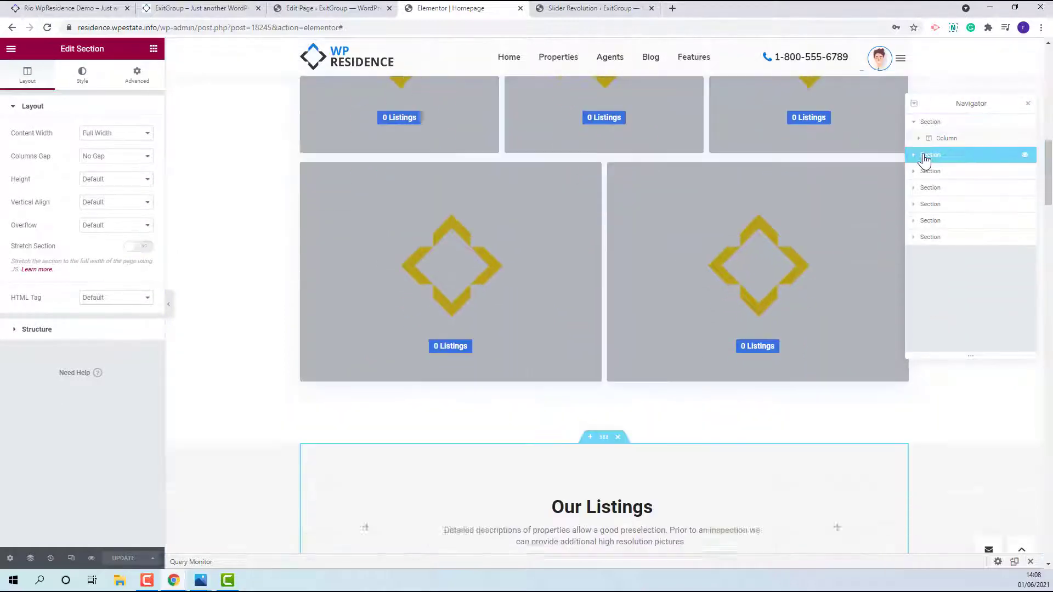
# Select the building-image column inside the "Just Follow Our Steps" section and show its background image settings.
pyautogui.click(926, 172)
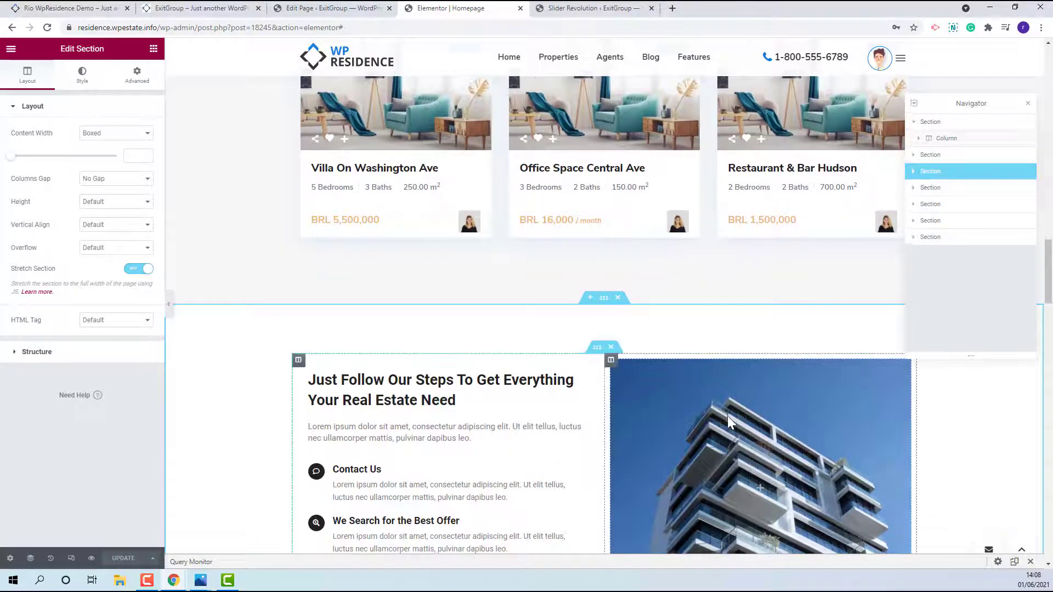
pyautogui.click(913, 172)
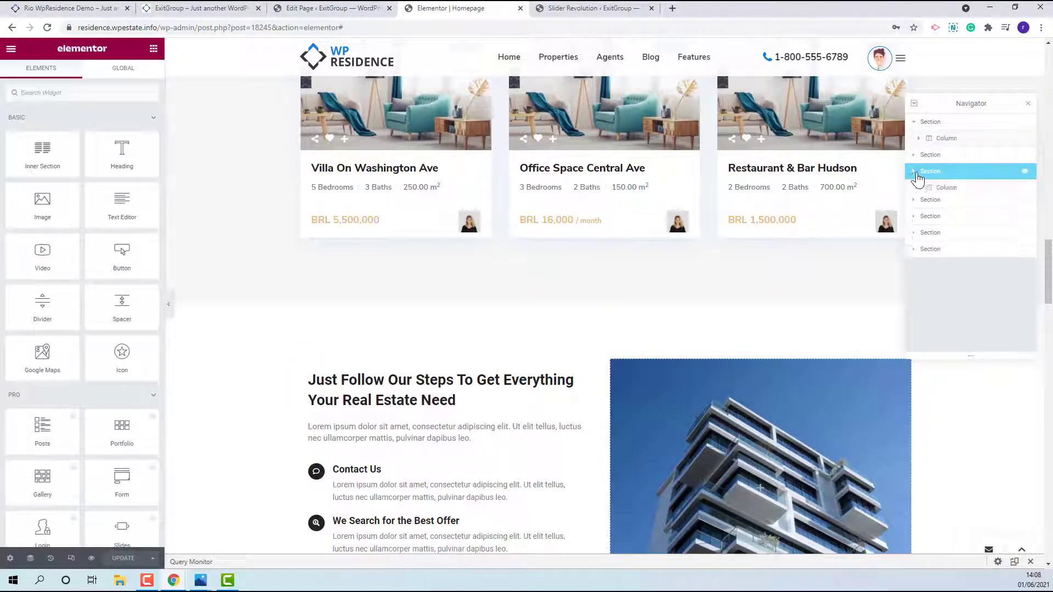
pyautogui.click(932, 193)
pyautogui.click(918, 188)
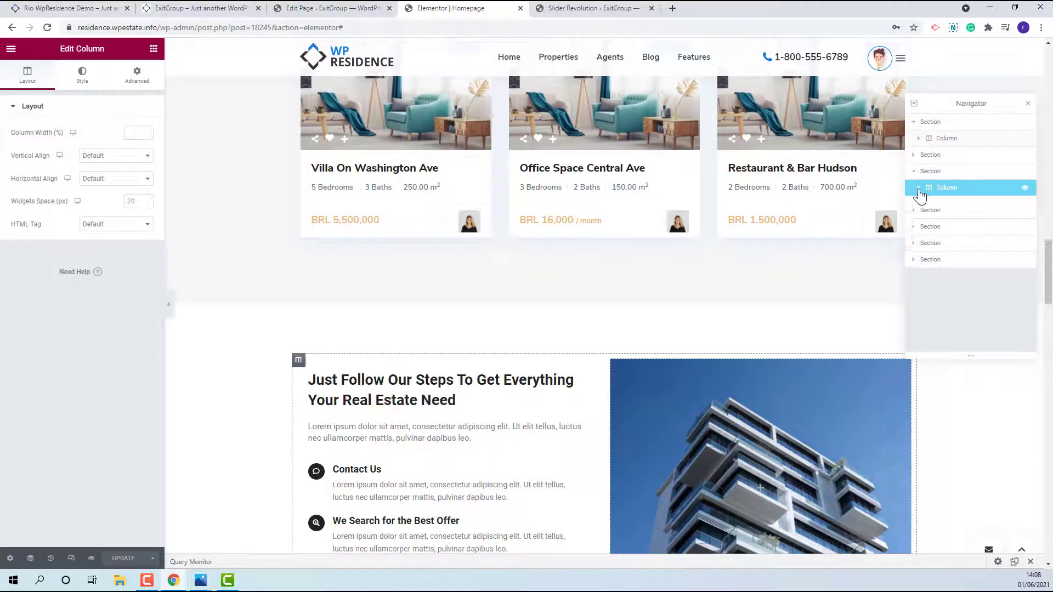
pyautogui.click(932, 207)
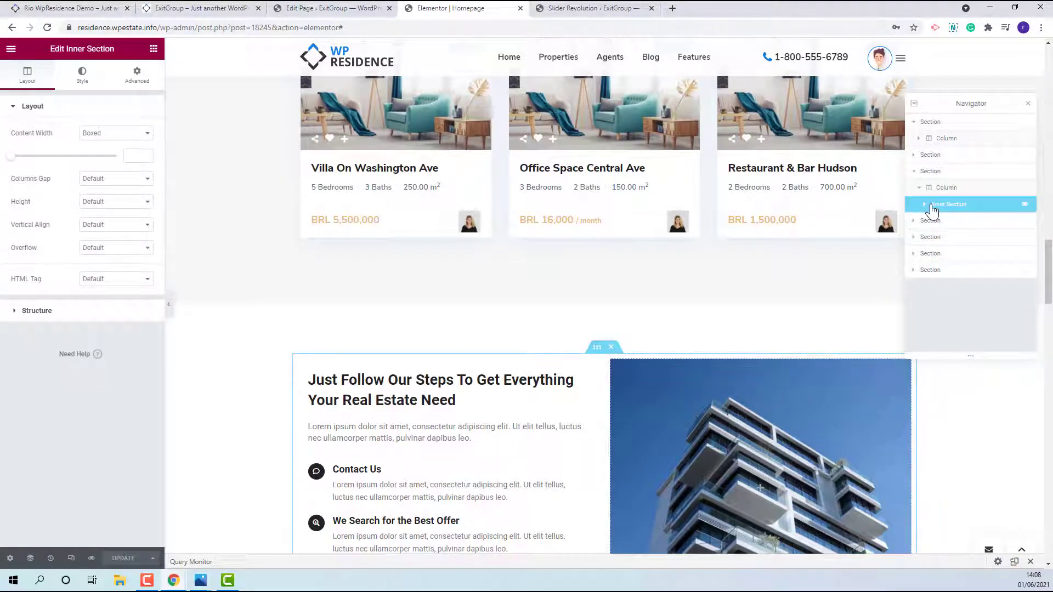
pyautogui.click(925, 204)
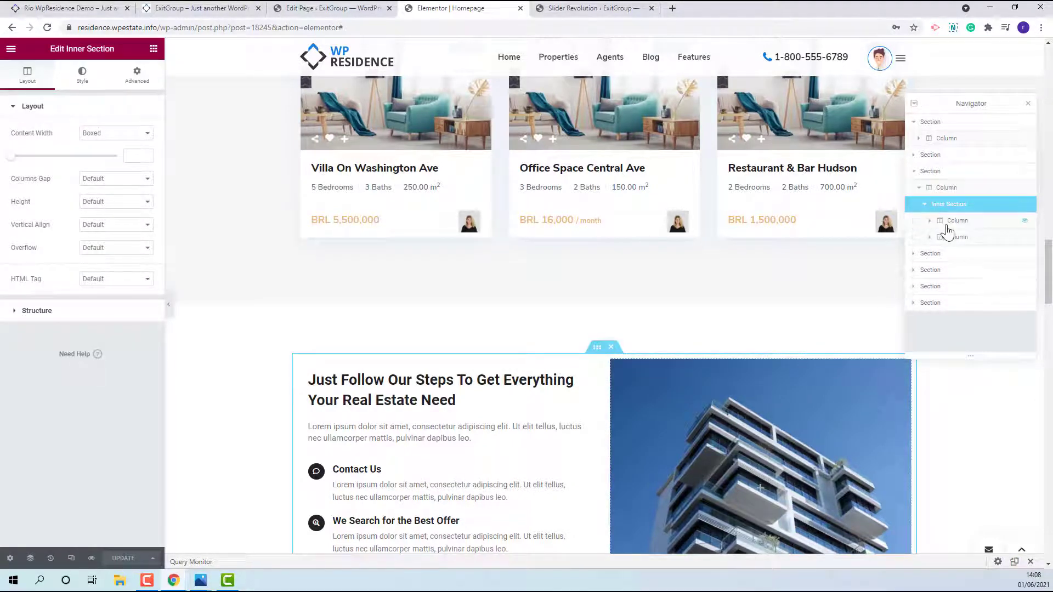
pyautogui.click(947, 222)
pyautogui.click(950, 241)
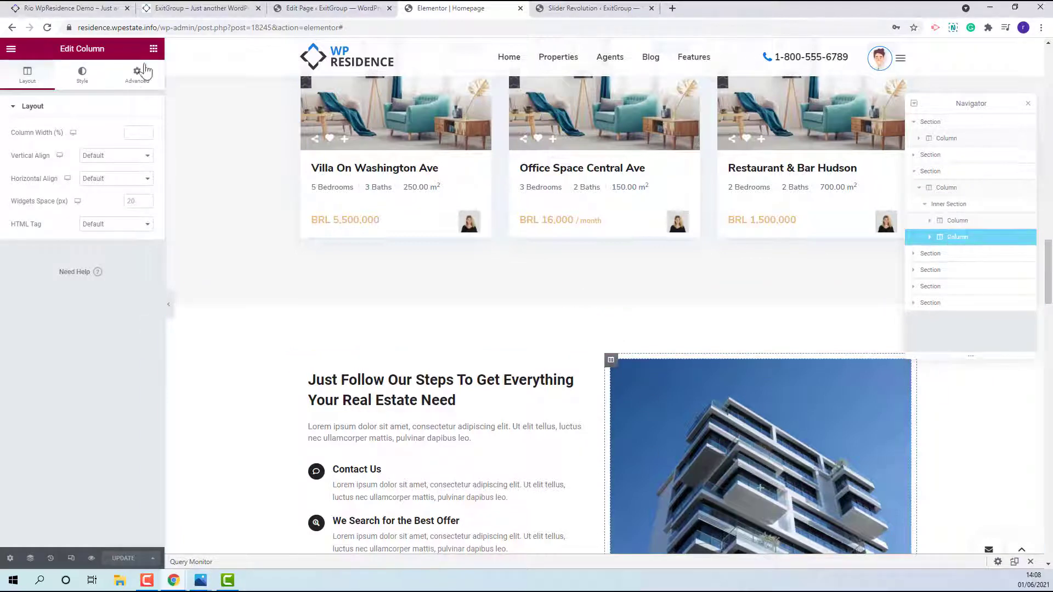
pyautogui.click(85, 82)
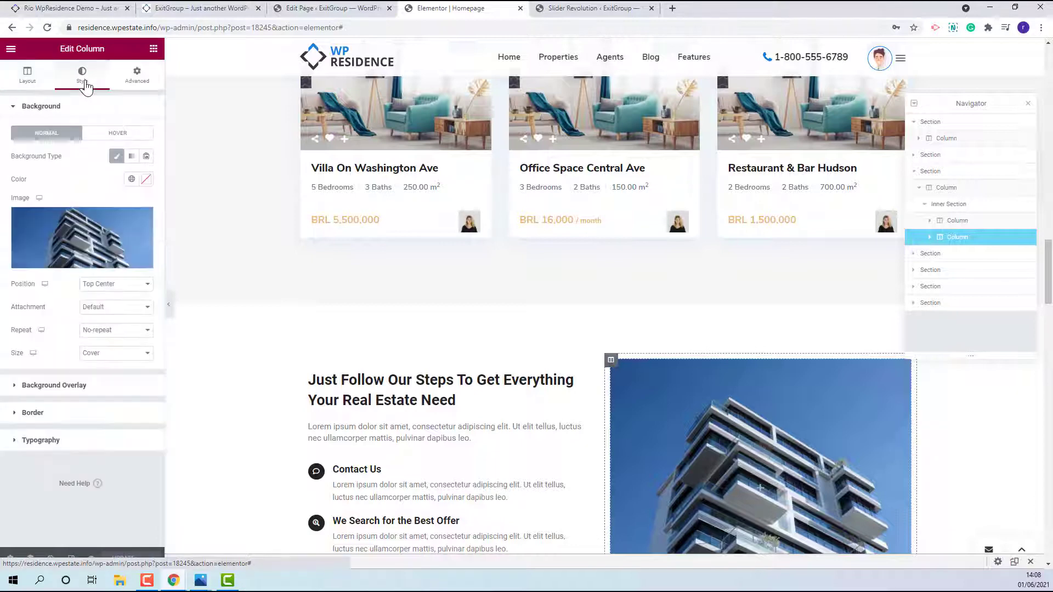
pyautogui.moveTo(54, 249)
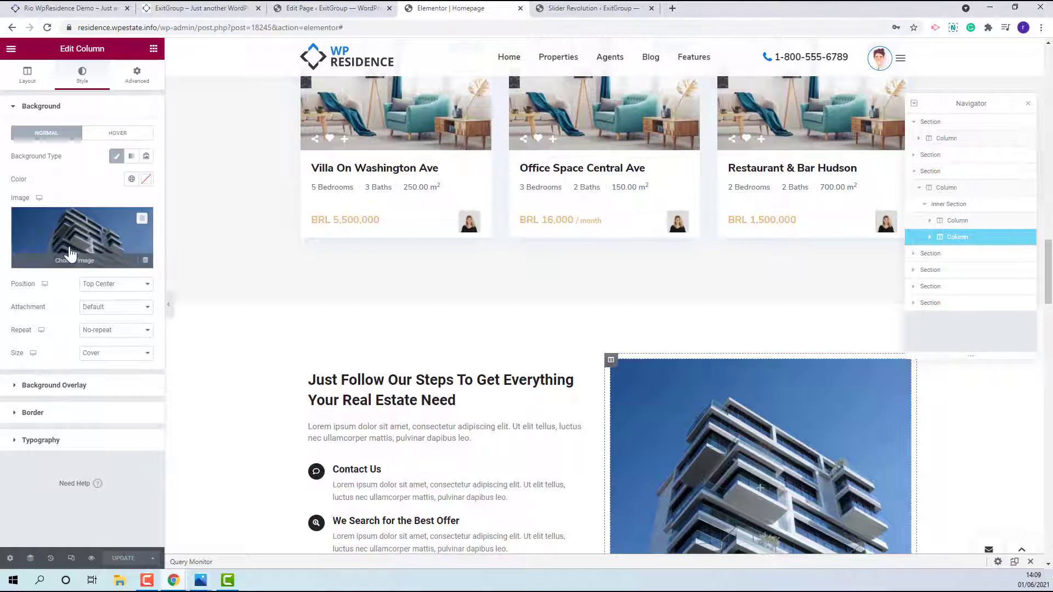
# Step through the following homepage sections to "What Clients Say About Us" and show its background overlay settings.
pyautogui.click(932, 255)
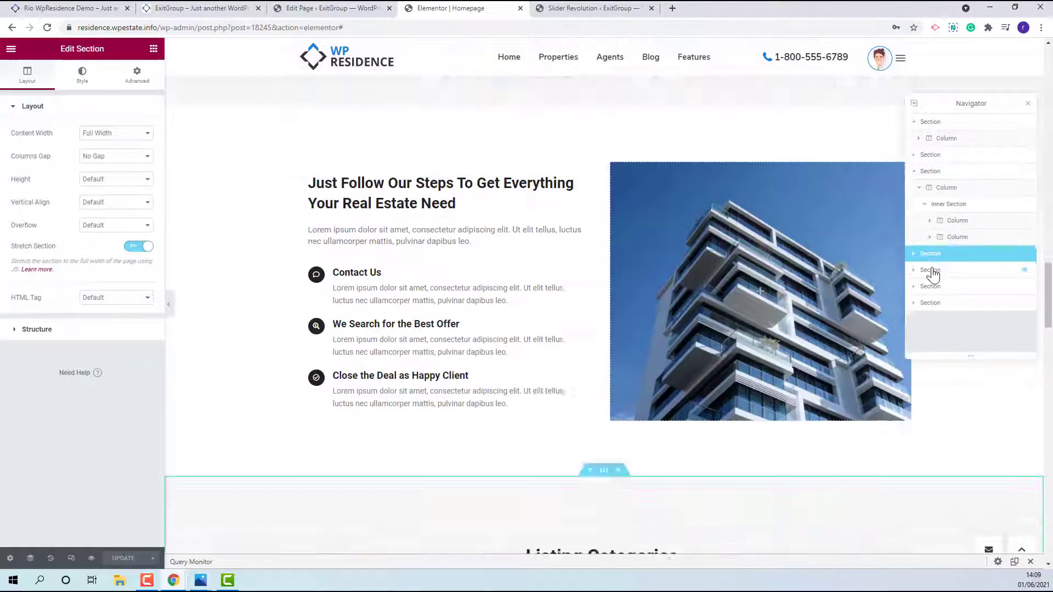
pyautogui.click(932, 270)
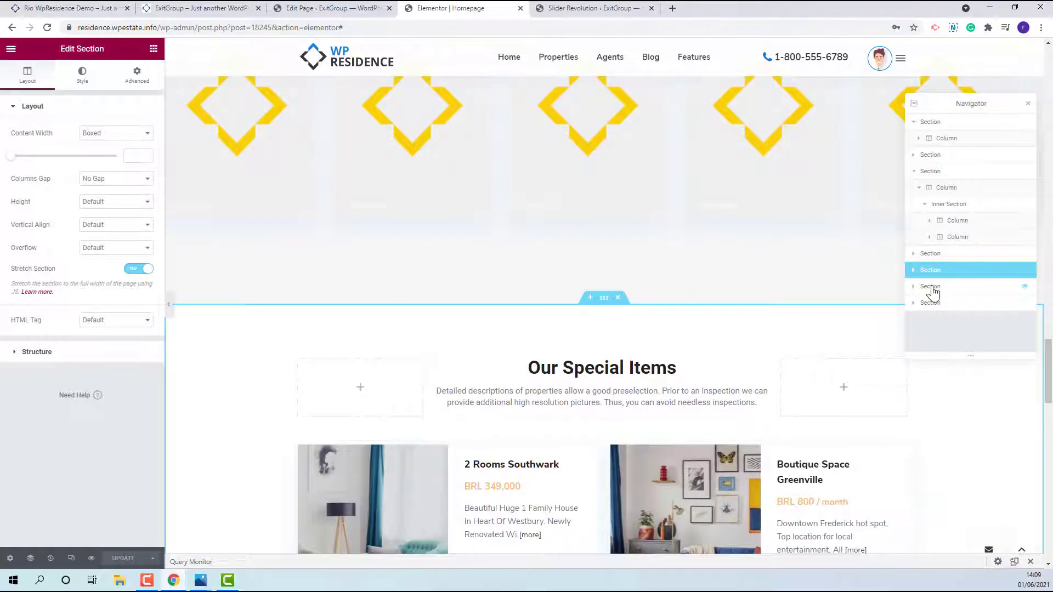
pyautogui.click(932, 288)
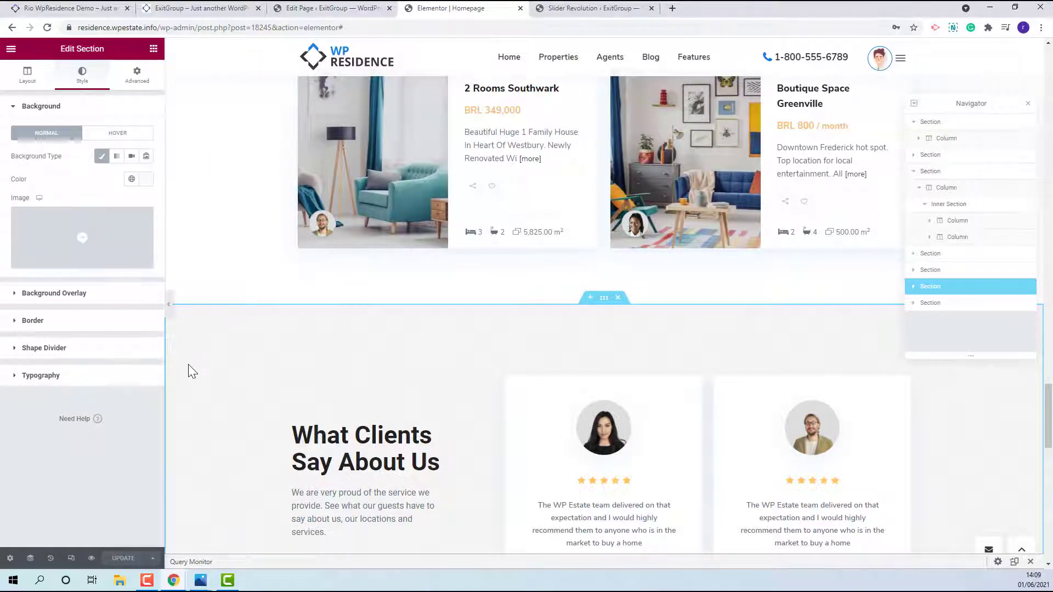
pyautogui.click(55, 294)
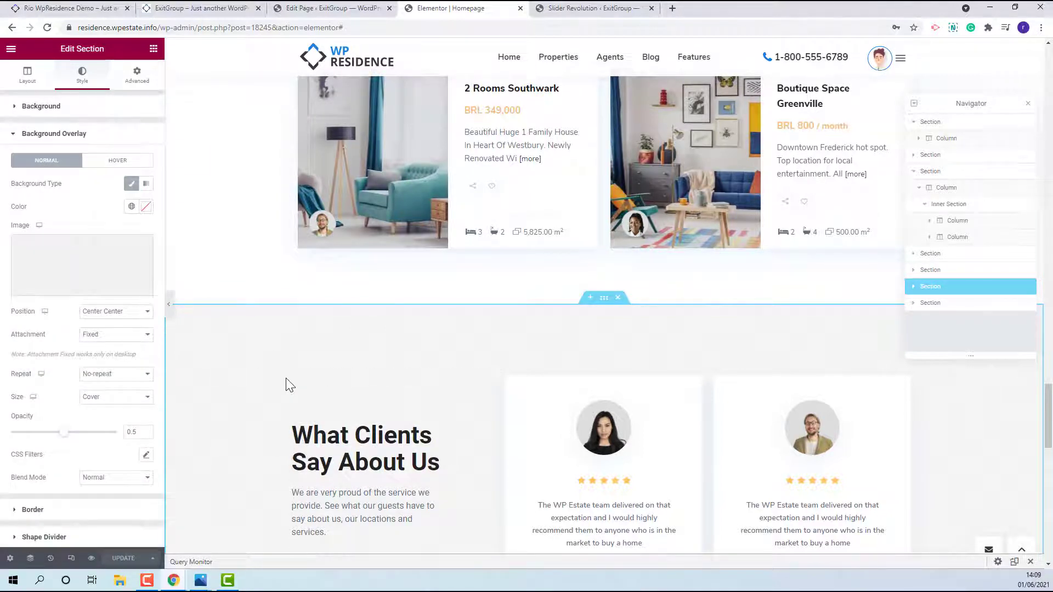